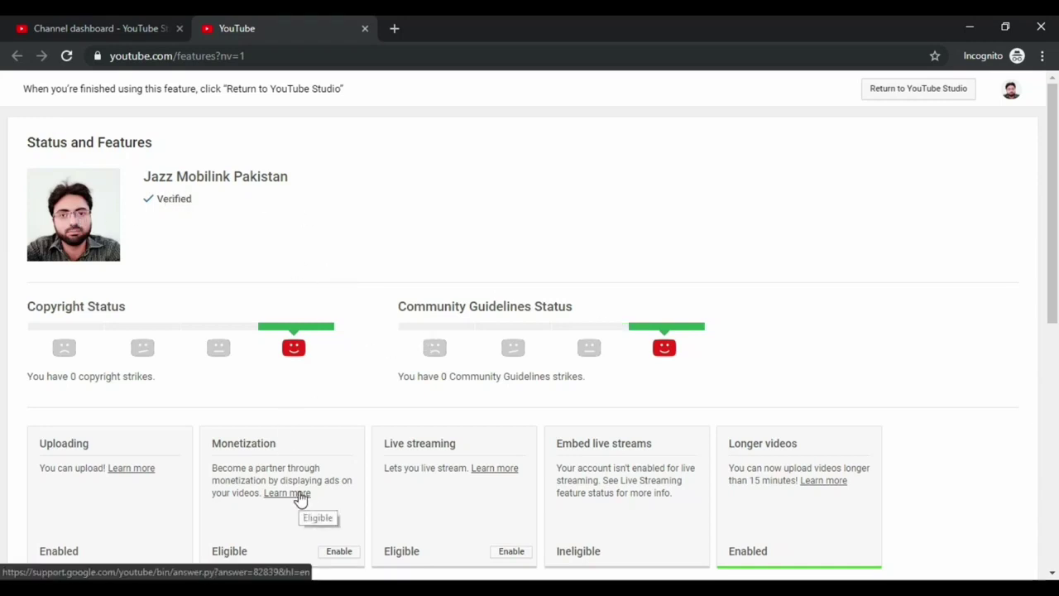
Enable monetization from the Monetization card to open its application page in a new tab
scroll(323, 353, down, 1)
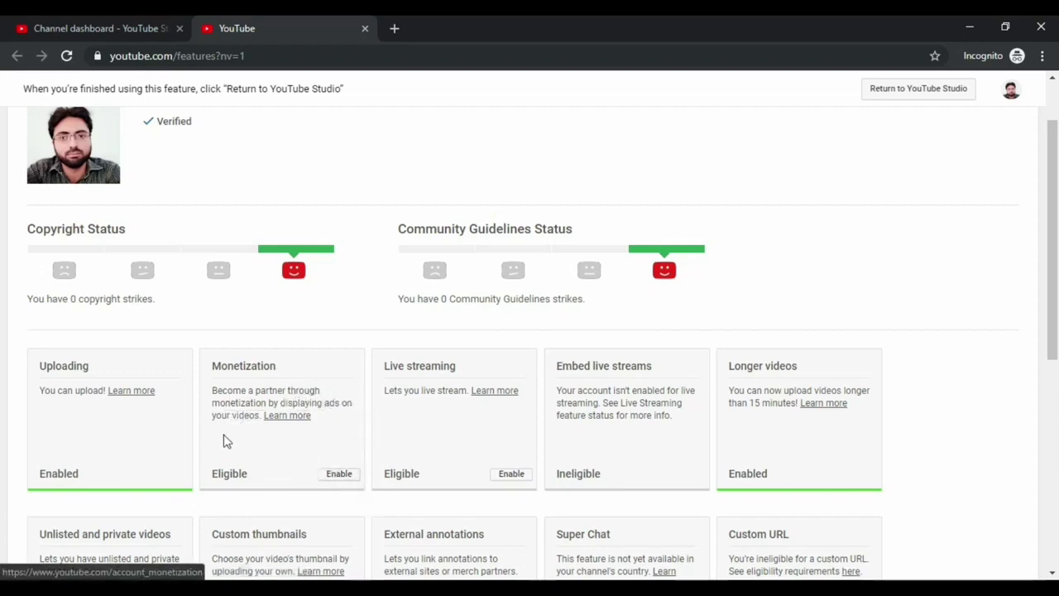
drag(213, 365, 306, 370)
click(306, 370)
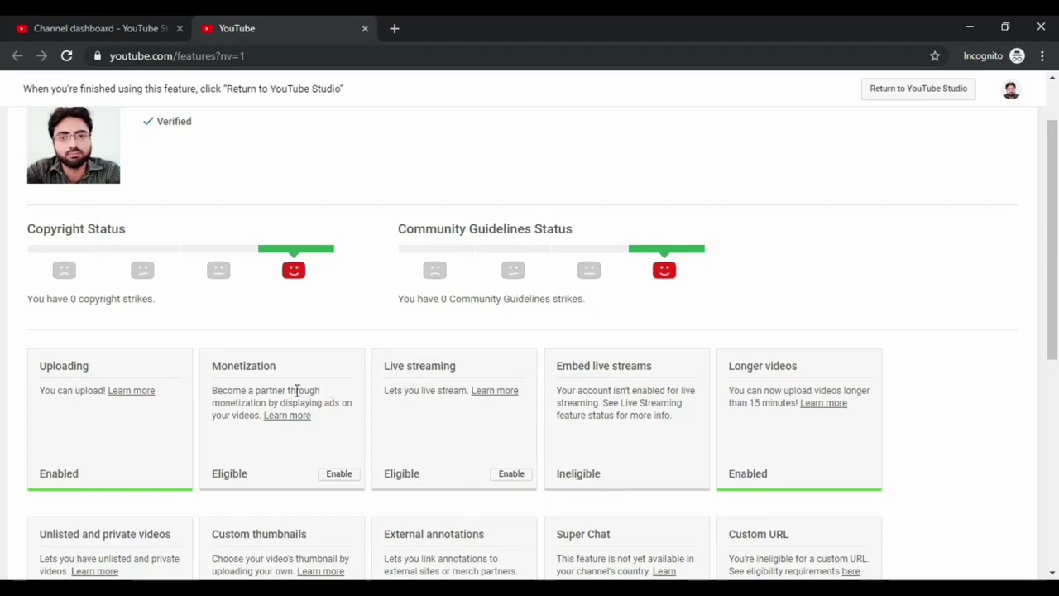
click(343, 475)
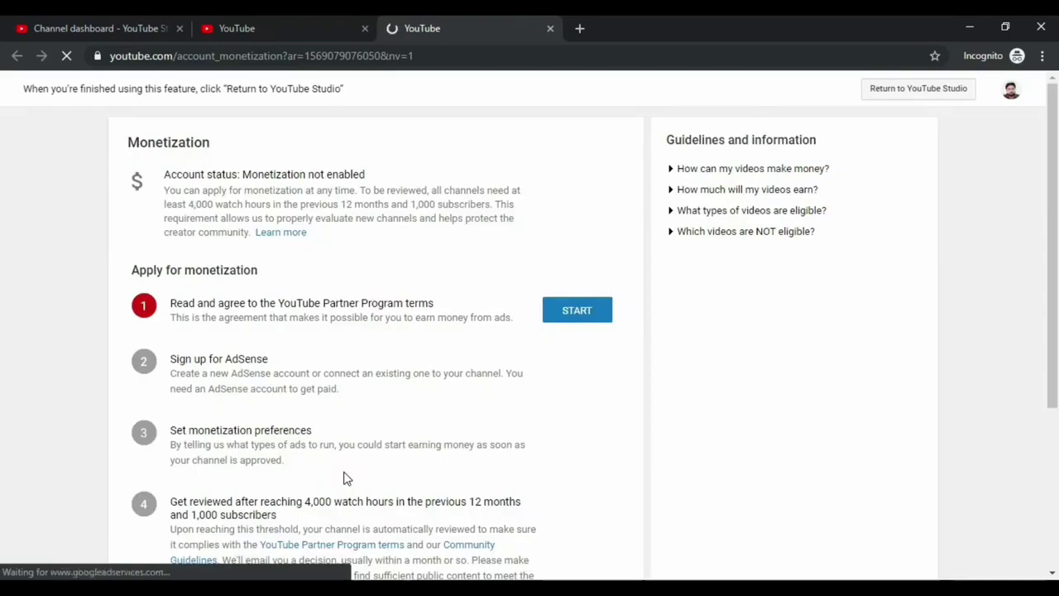
click(261, 26)
click(449, 30)
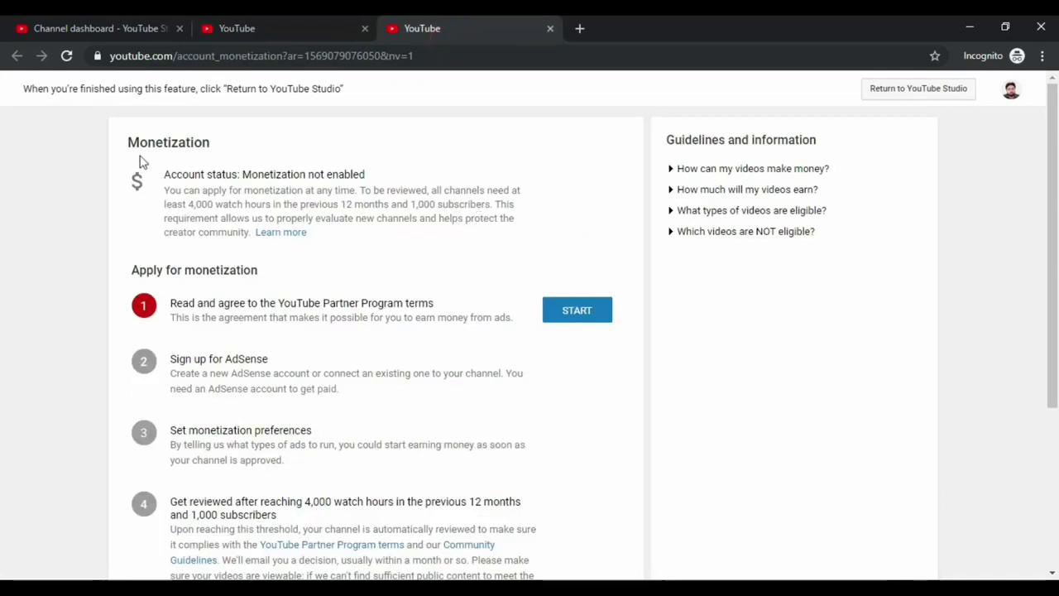
scroll(559, 335, down, 3)
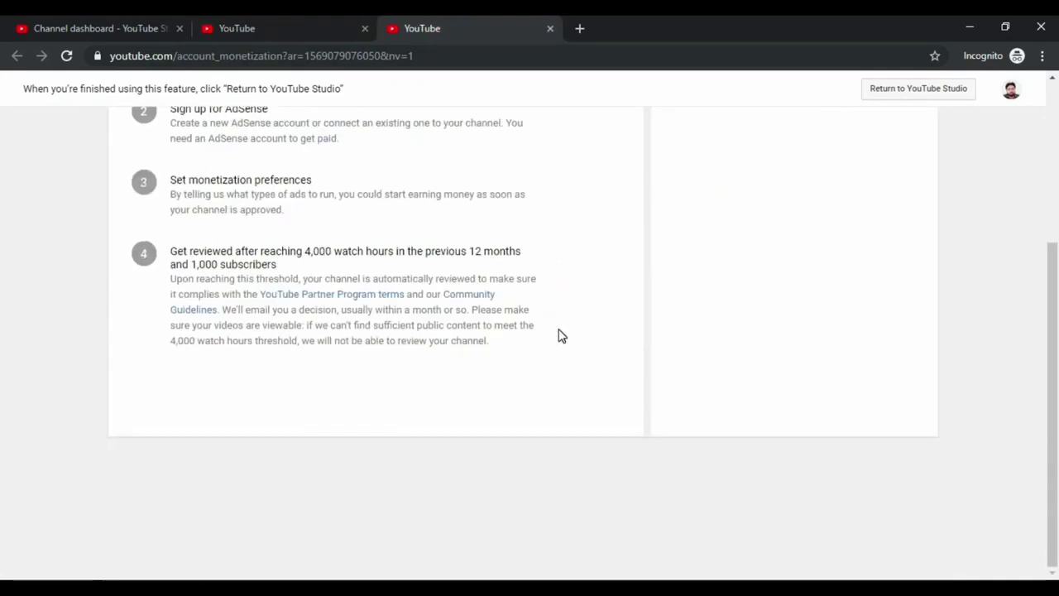
scroll(560, 334, up, 3)
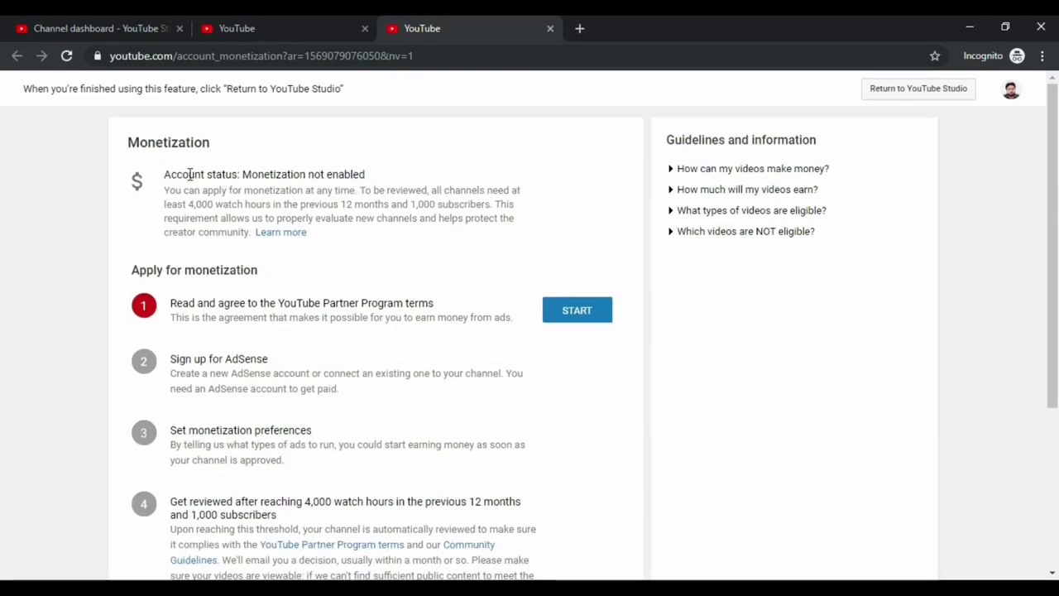
drag(165, 175, 233, 174)
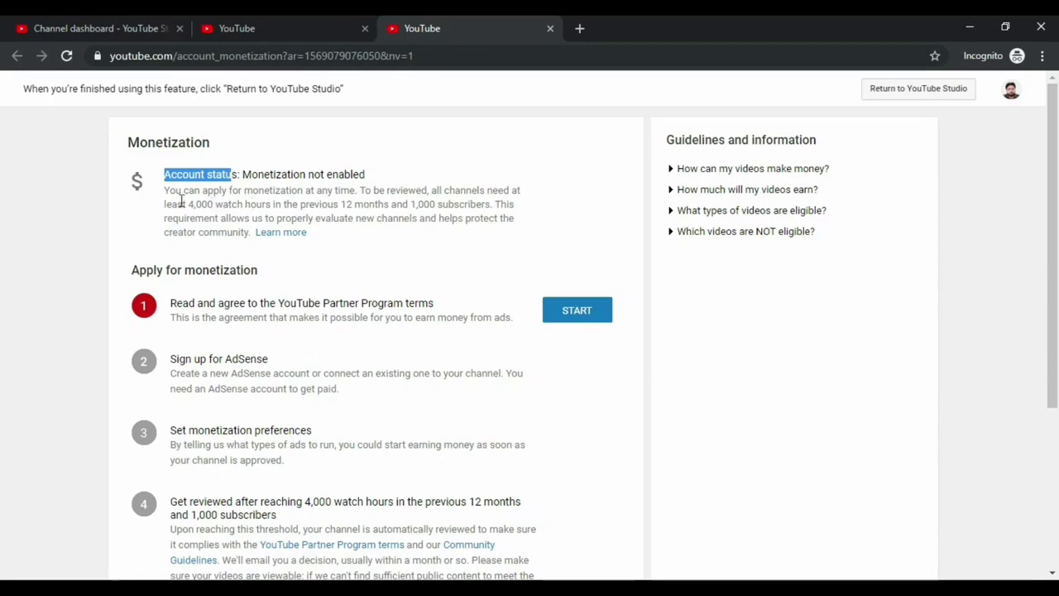
drag(189, 204, 447, 218)
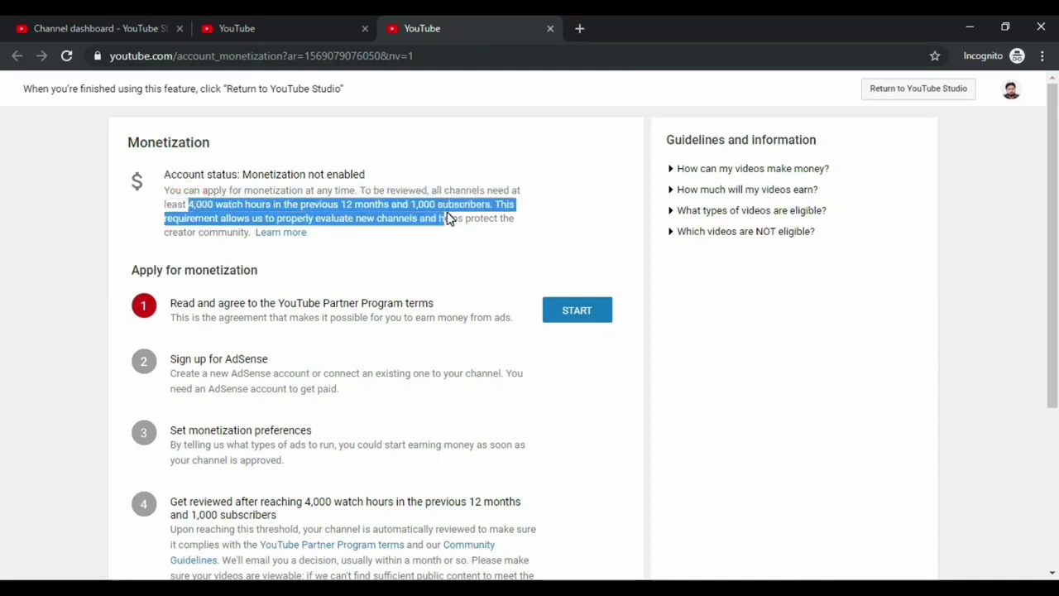
scroll(446, 217, down, 1)
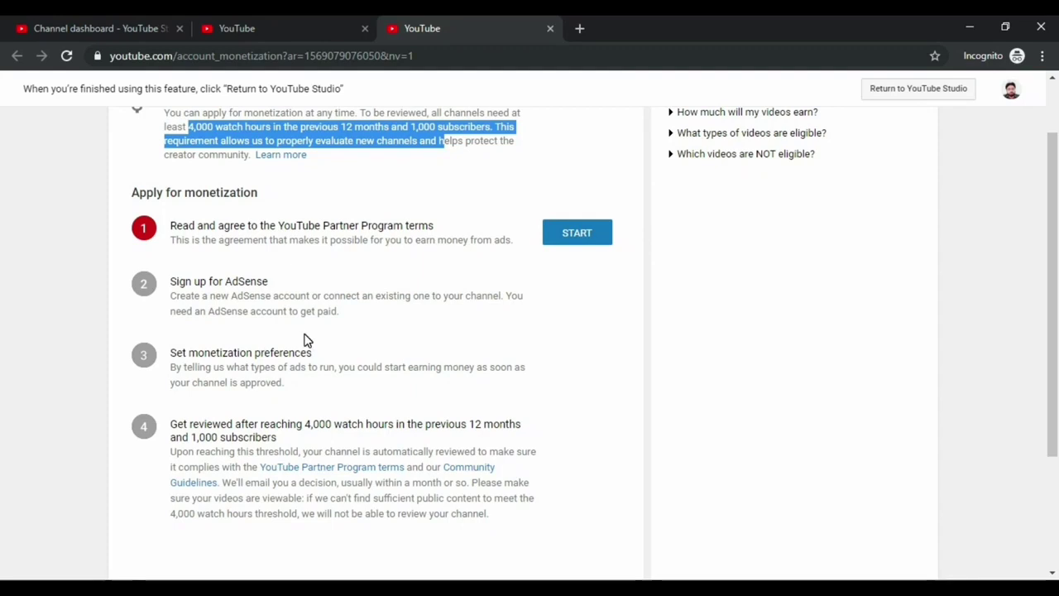
scroll(306, 340, up, 1)
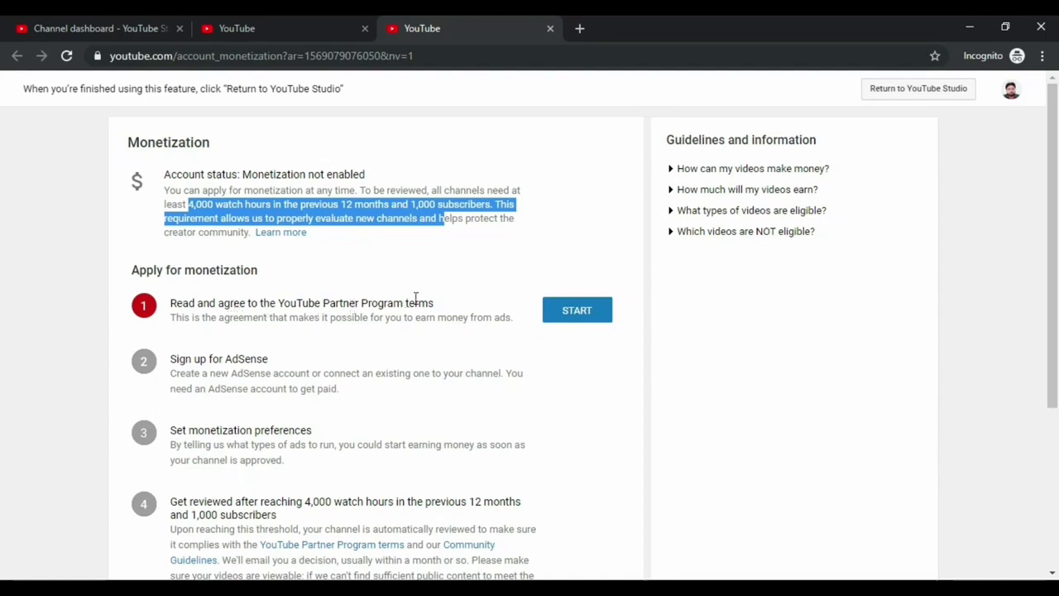
click(591, 319)
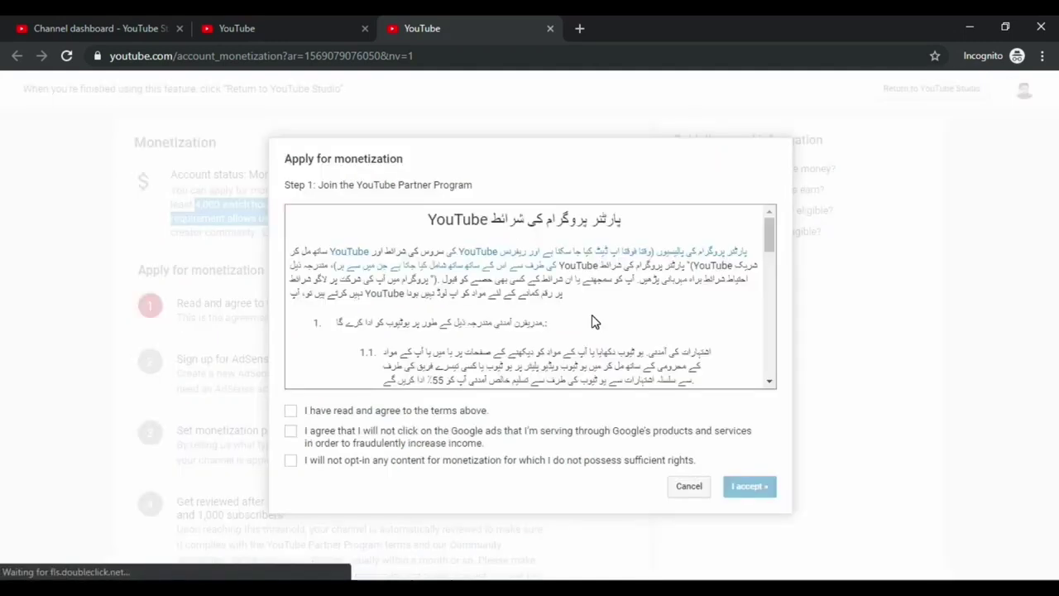
Tick all three Partner Program agreement checkboxes and accept the terms
drag(770, 233, 775, 371)
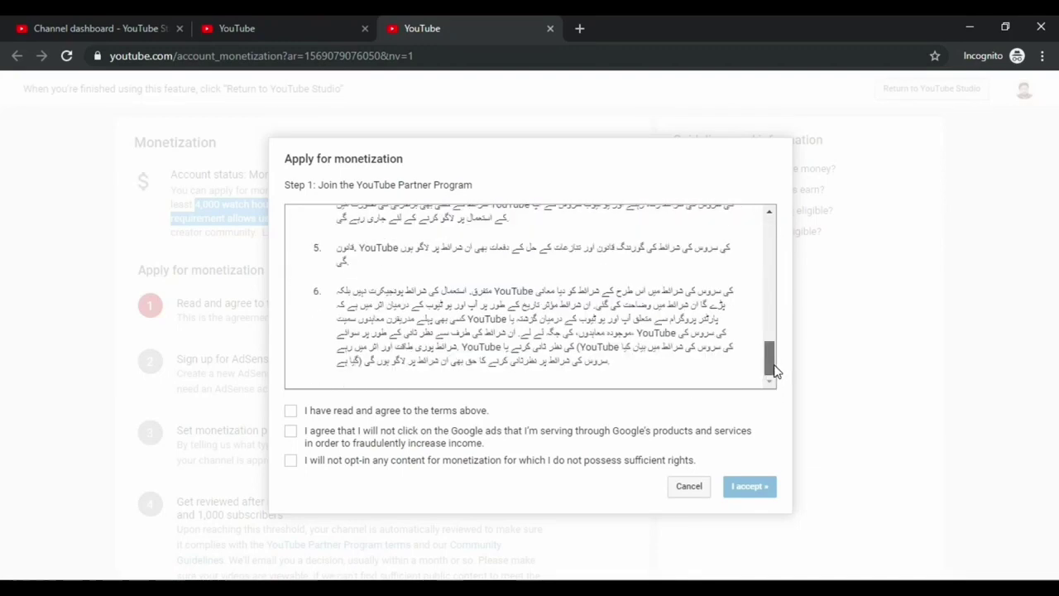
drag(775, 364, 774, 213)
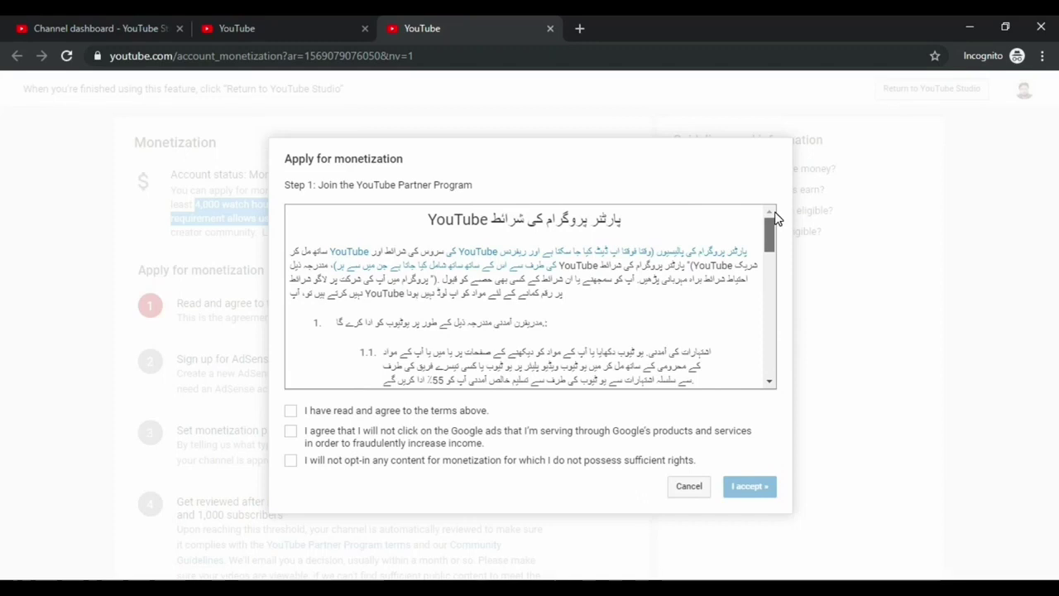
click(290, 411)
click(291, 431)
click(291, 460)
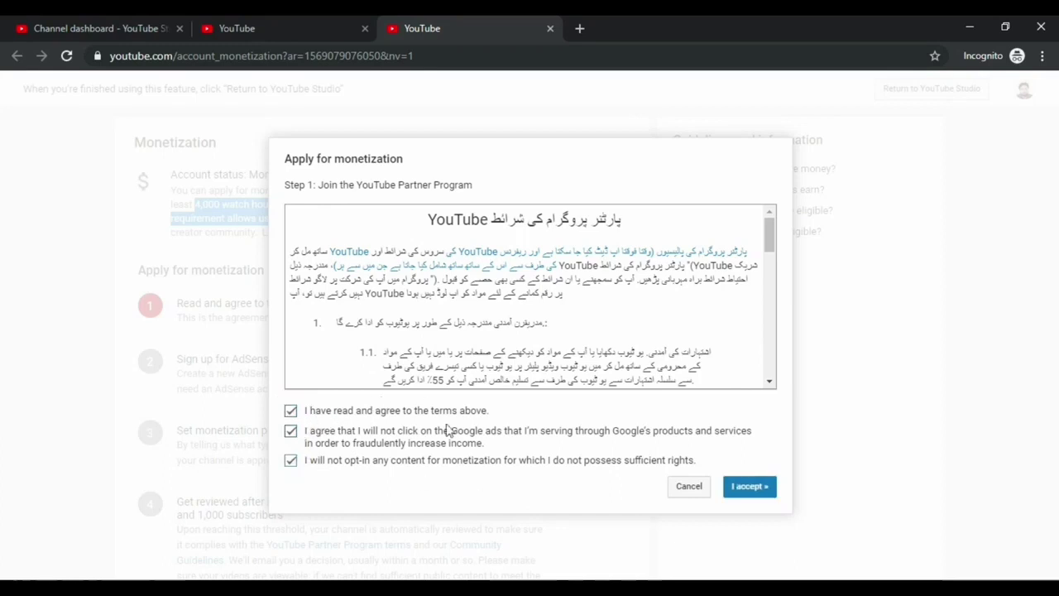
click(769, 488)
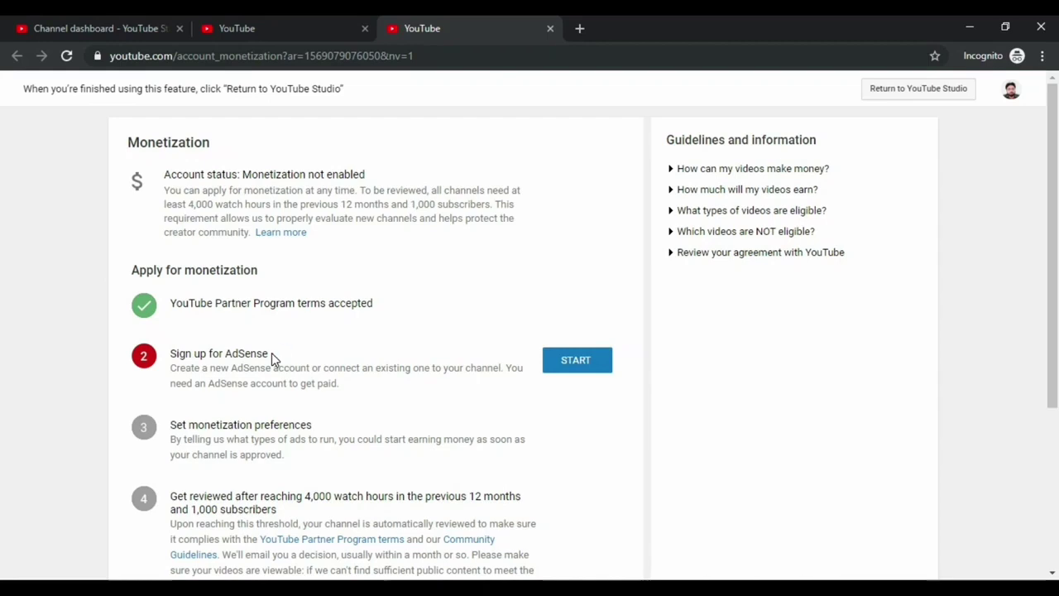
Search Google for 'google adsence' in a new tab and open the Sign Up To AdSense result
click(581, 29)
text(g)
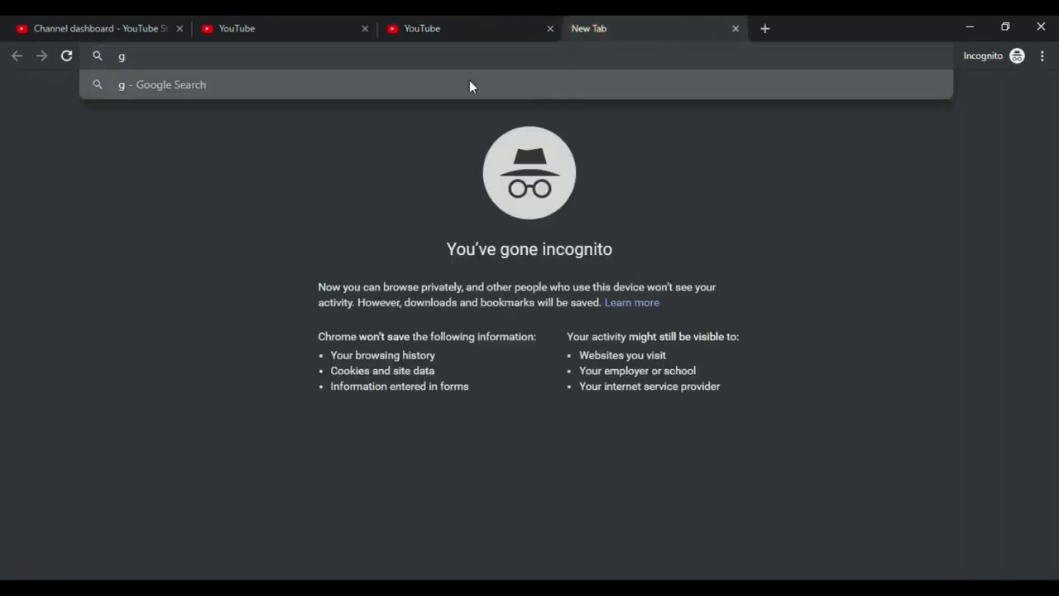
text(oogle.com)
key(Return)
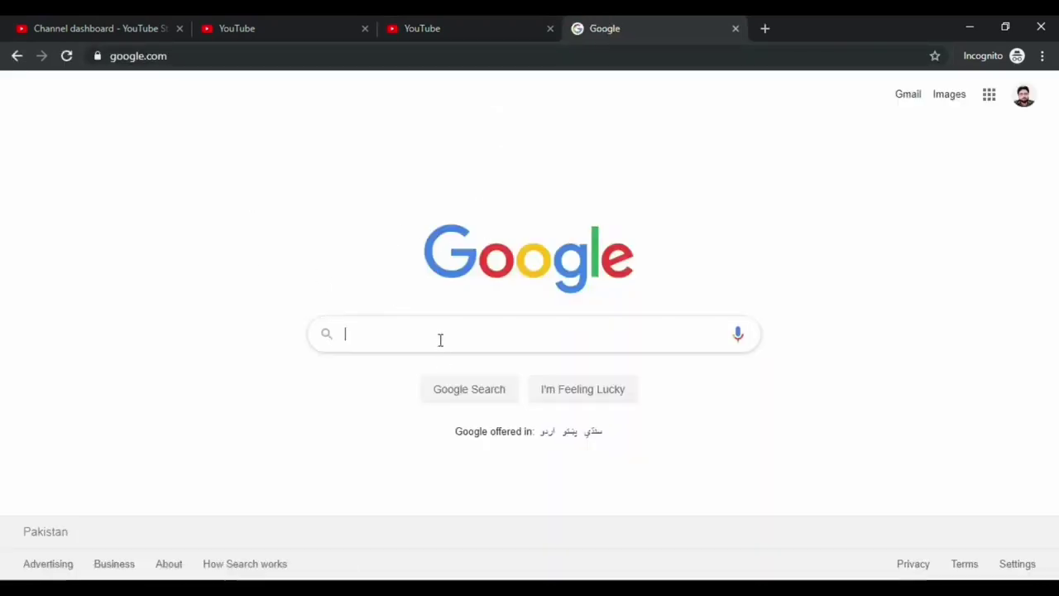
click(439, 339)
text(googl)
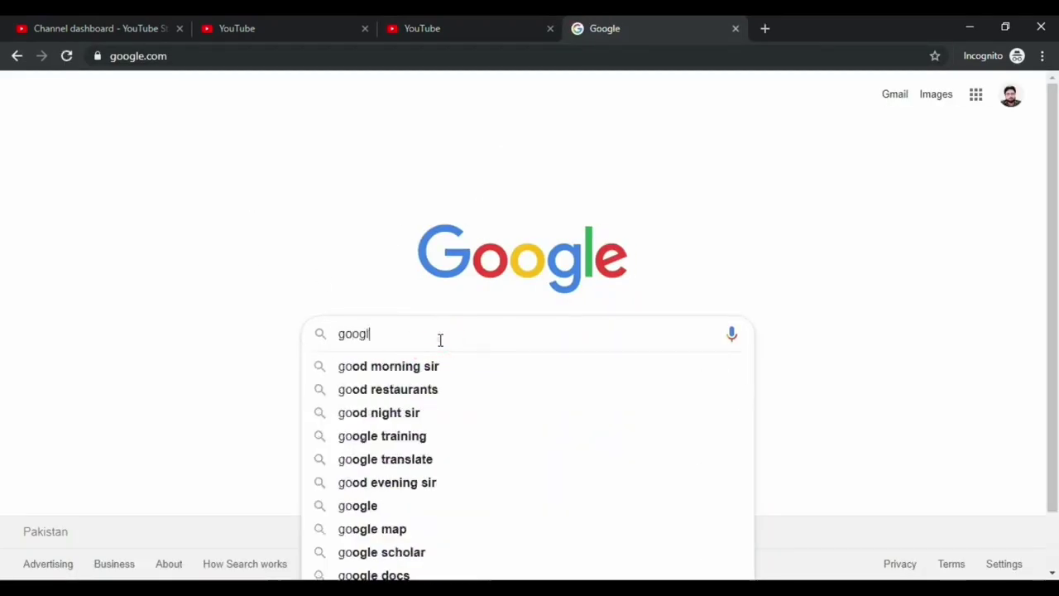
text(e adsence)
key(Return)
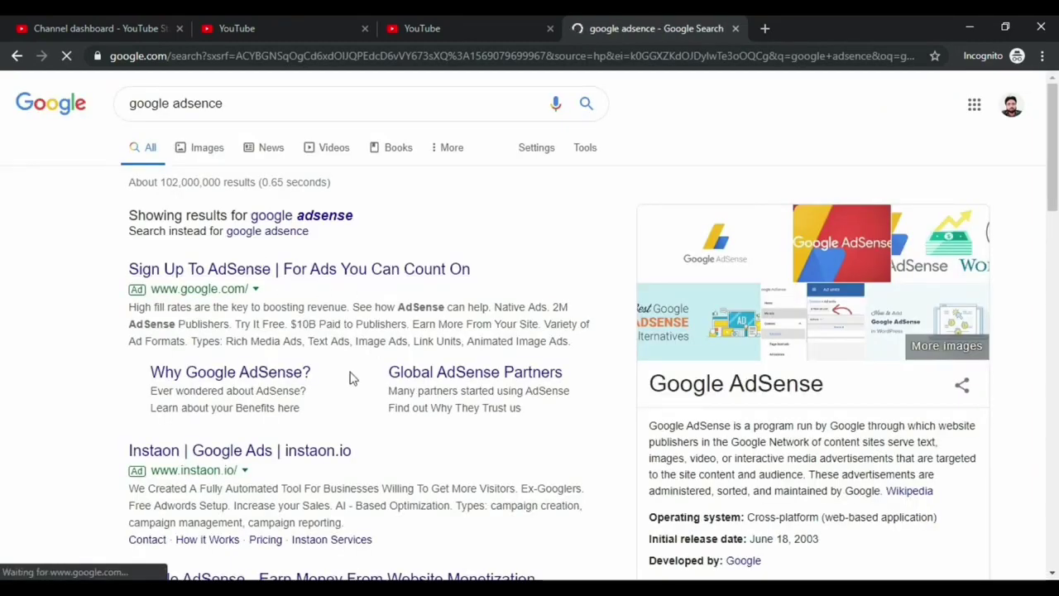
click(407, 271)
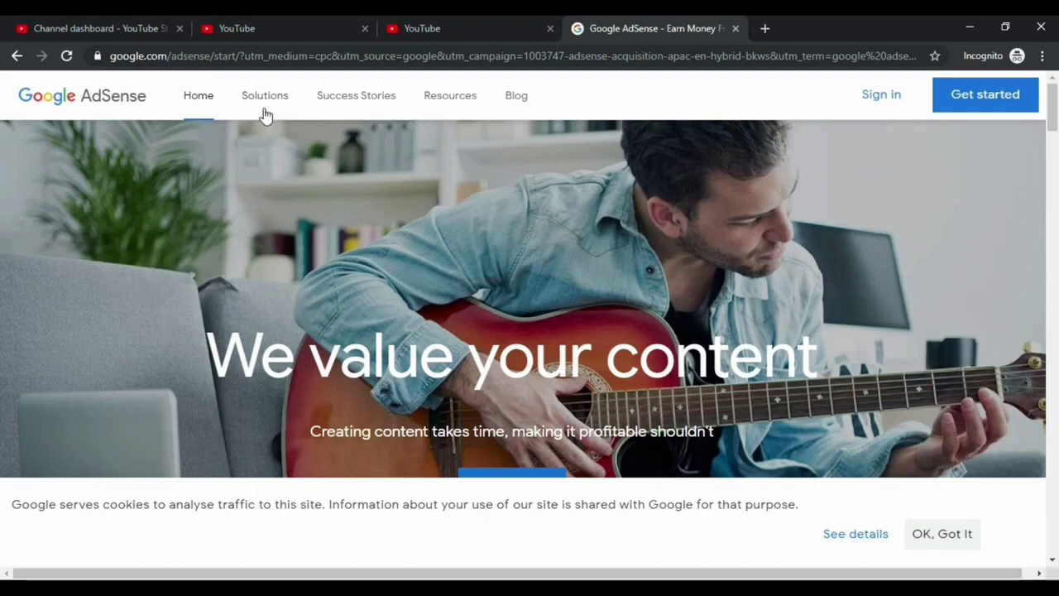
Open the AdSense Get started sign-up form, look it over, then close the AdSense tab
scroll(568, 265, down, 15)
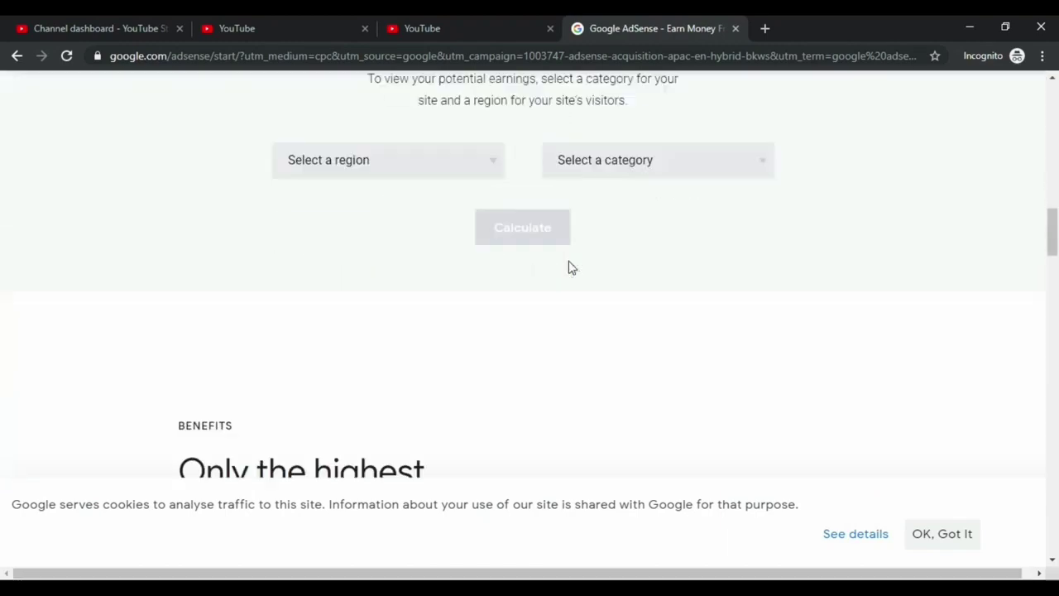
scroll(579, 289, down, 4)
scroll(604, 378, up, 8)
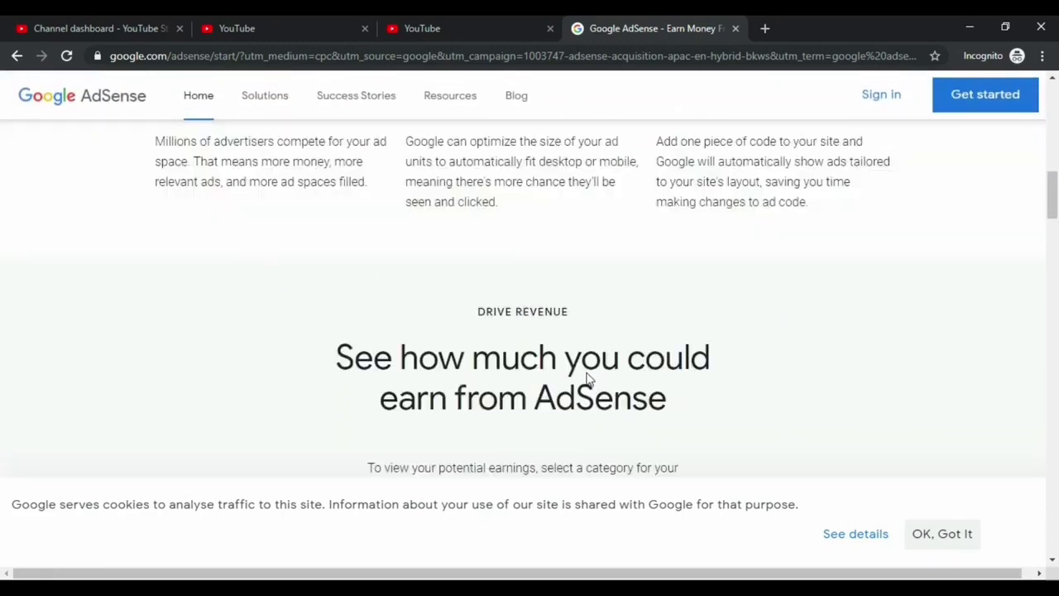
scroll(587, 379, up, 8)
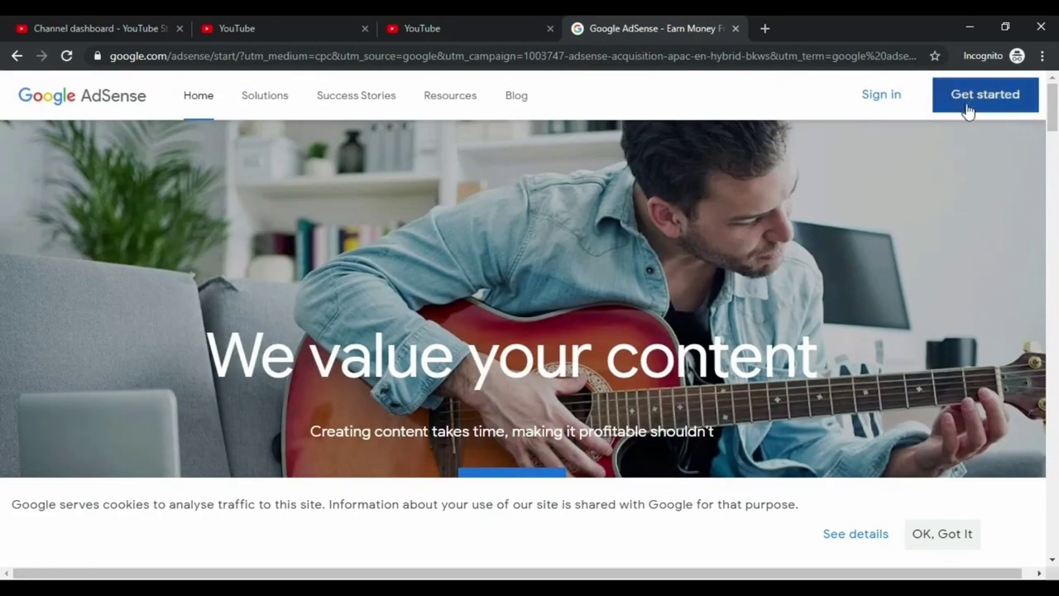
click(968, 110)
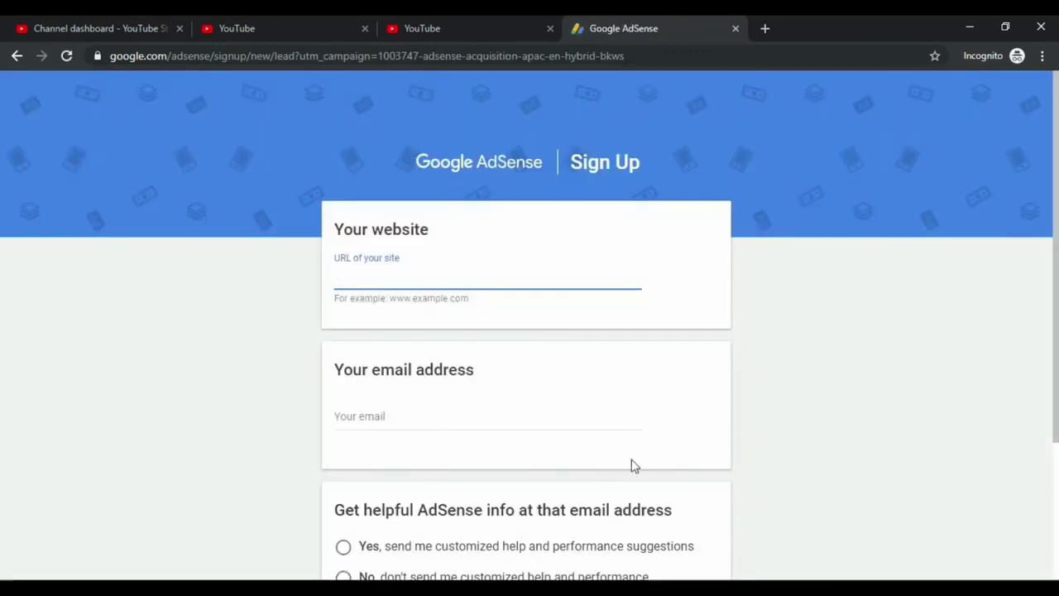
scroll(747, 366, down, 3)
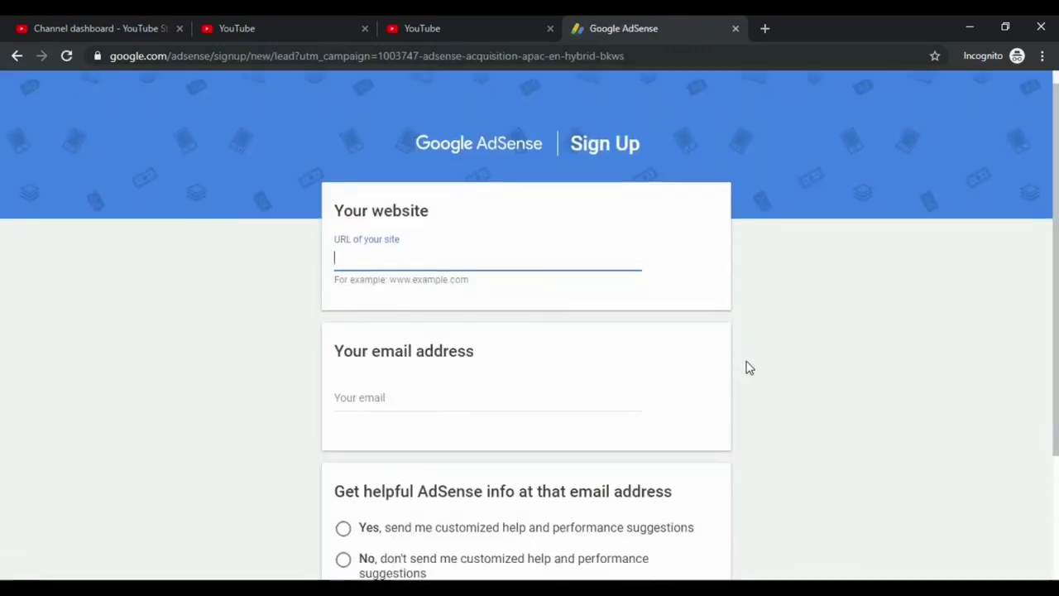
scroll(747, 367, up, 3)
click(735, 29)
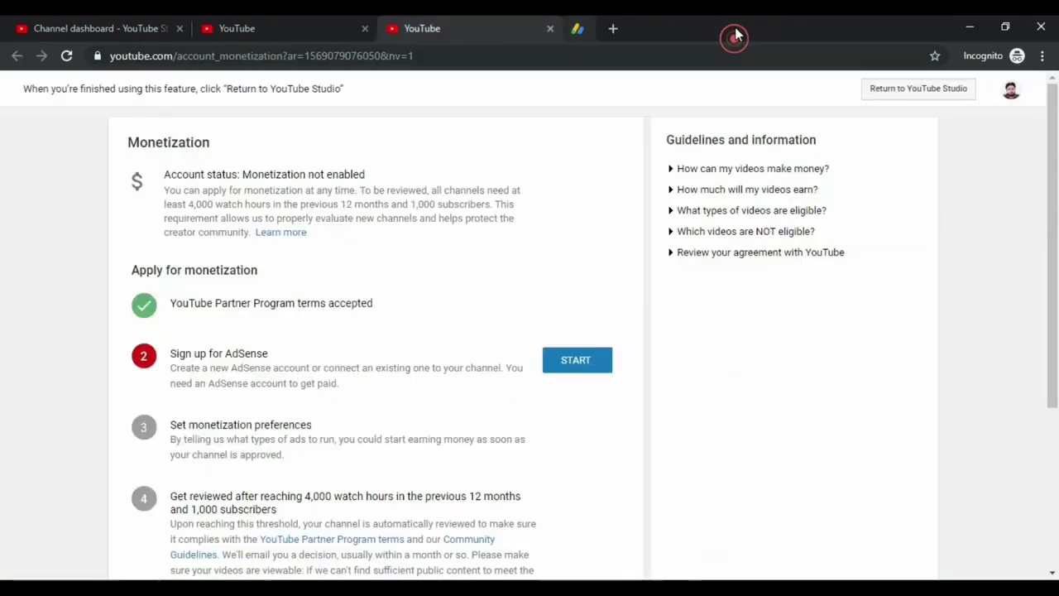
Start step 2, Sign up for AdSense, on the monetization page
click(575, 369)
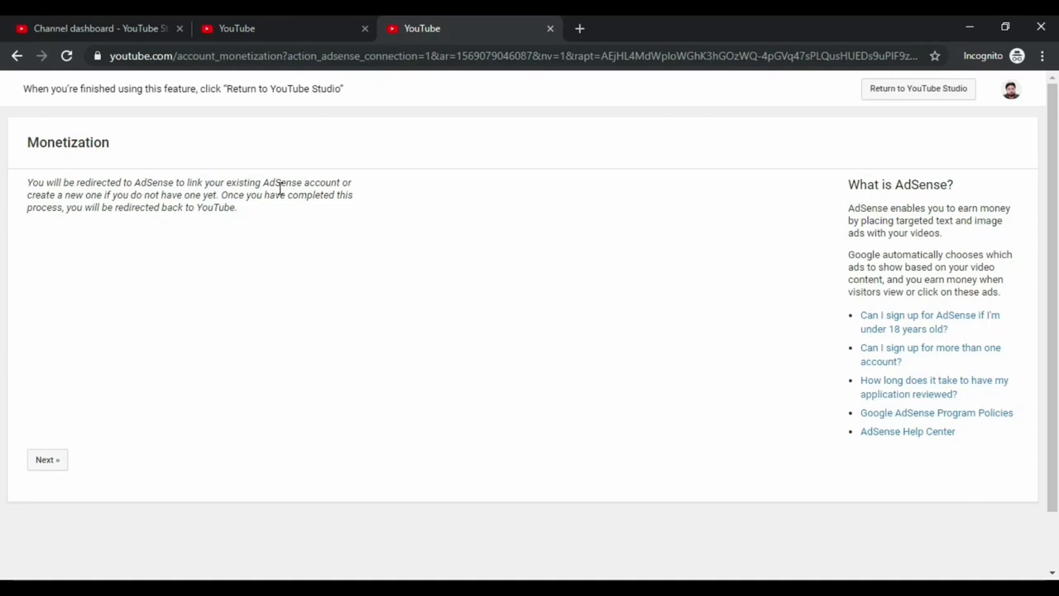
Continue to AdSense and choose the channel's Google account
click(120, 430)
click(54, 467)
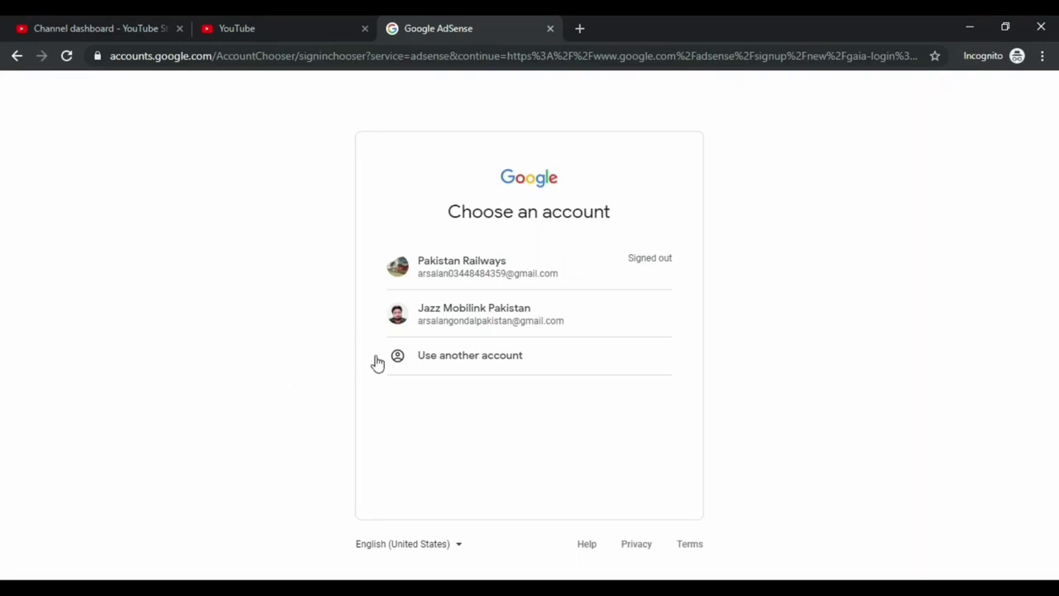
click(519, 317)
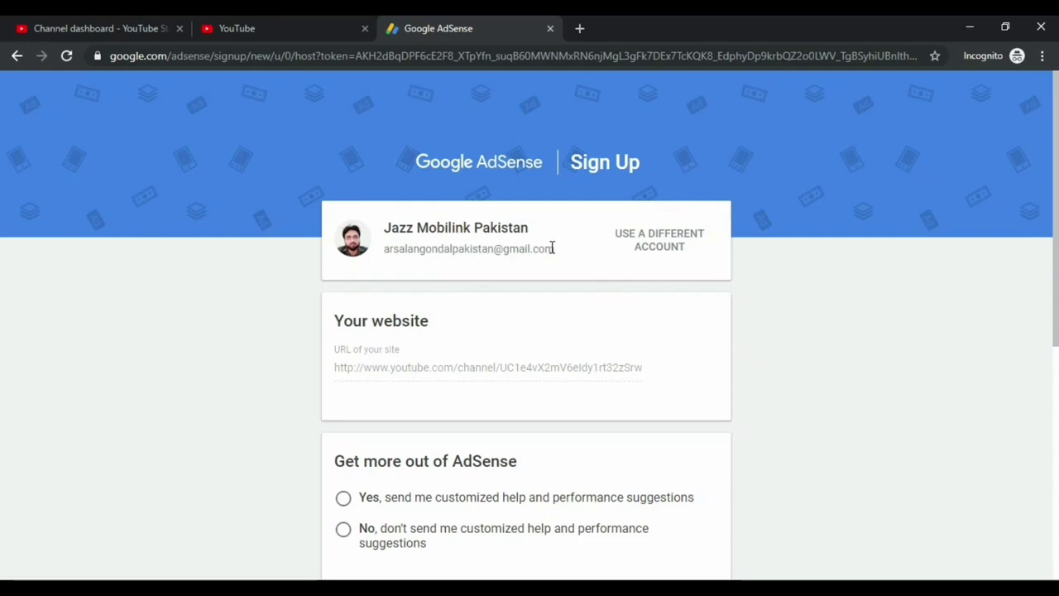
Compare the prefilled website URL with the channel page's web address in YouTube
triple_click(332, 369)
click(335, 367)
click(407, 371)
drag(340, 369, 643, 369)
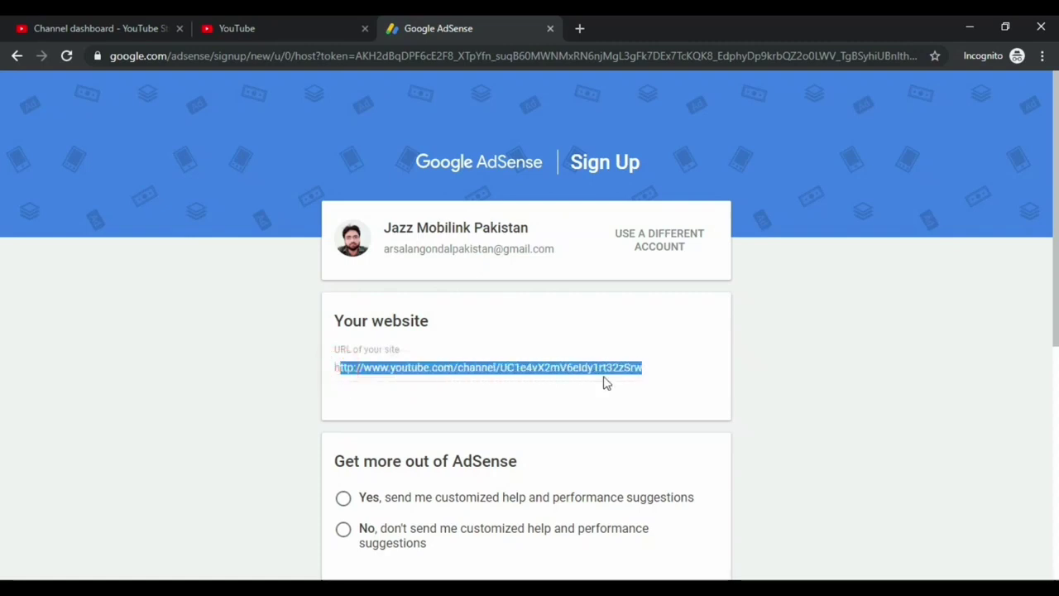
click(110, 24)
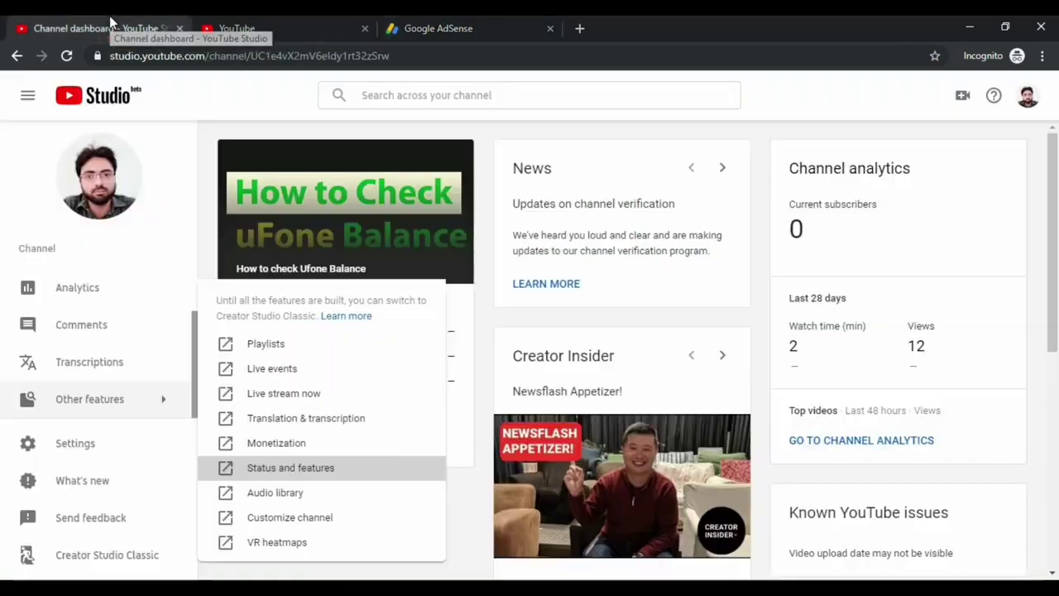
click(1029, 96)
click(926, 180)
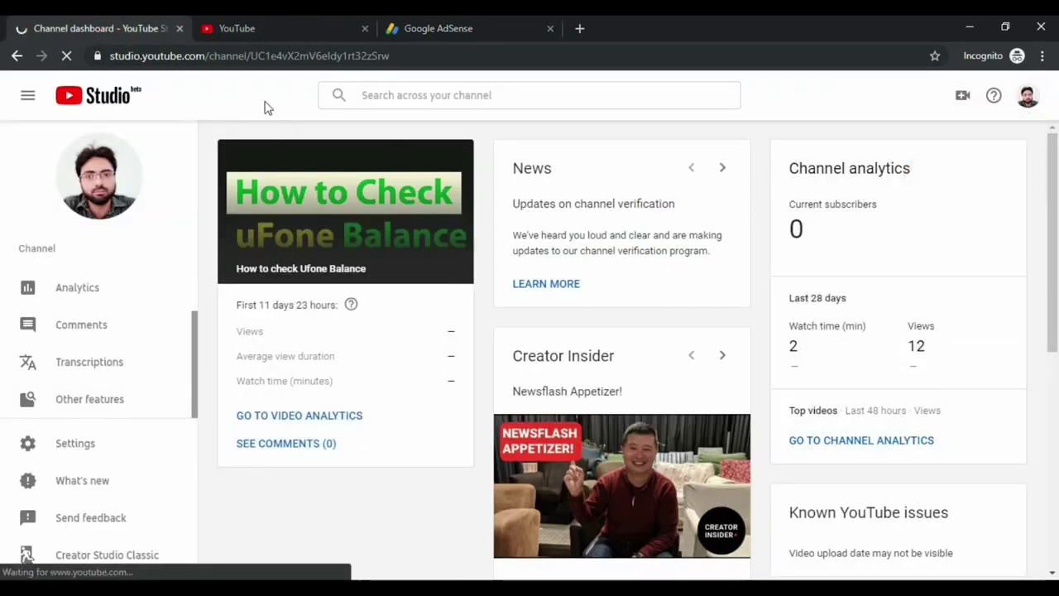
drag(366, 54, 83, 56)
click(416, 36)
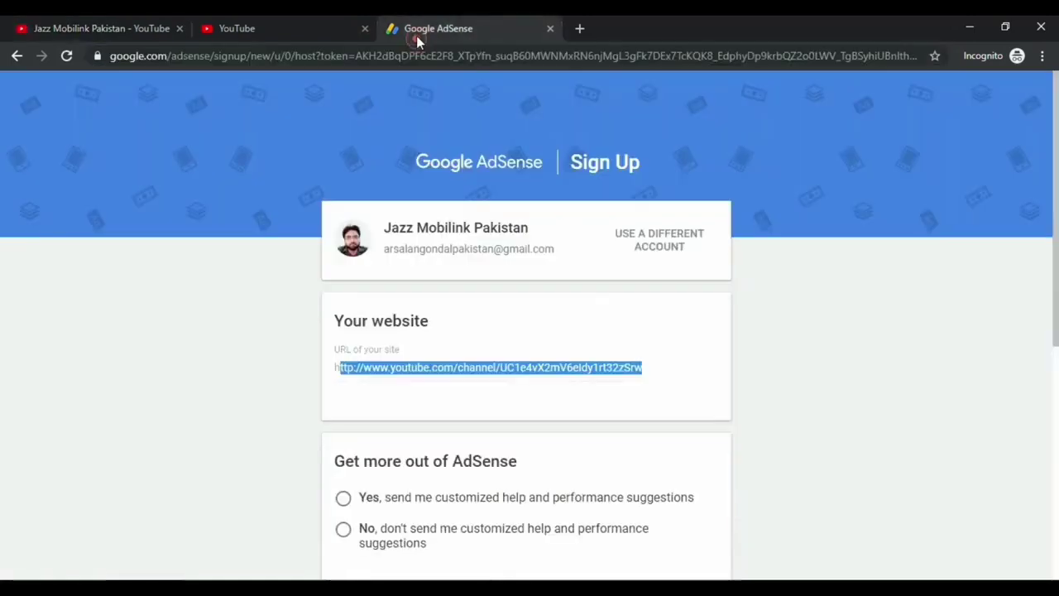
click(634, 366)
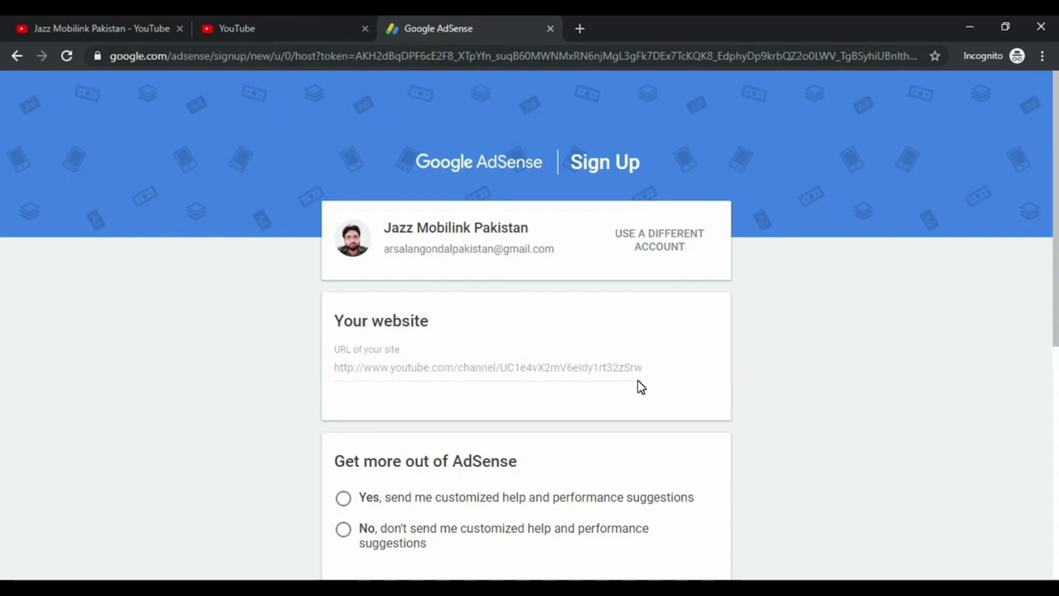
Opt into suggestions, choose Pakistan as the country, accept the terms and create the account
scroll(639, 385, down, 2)
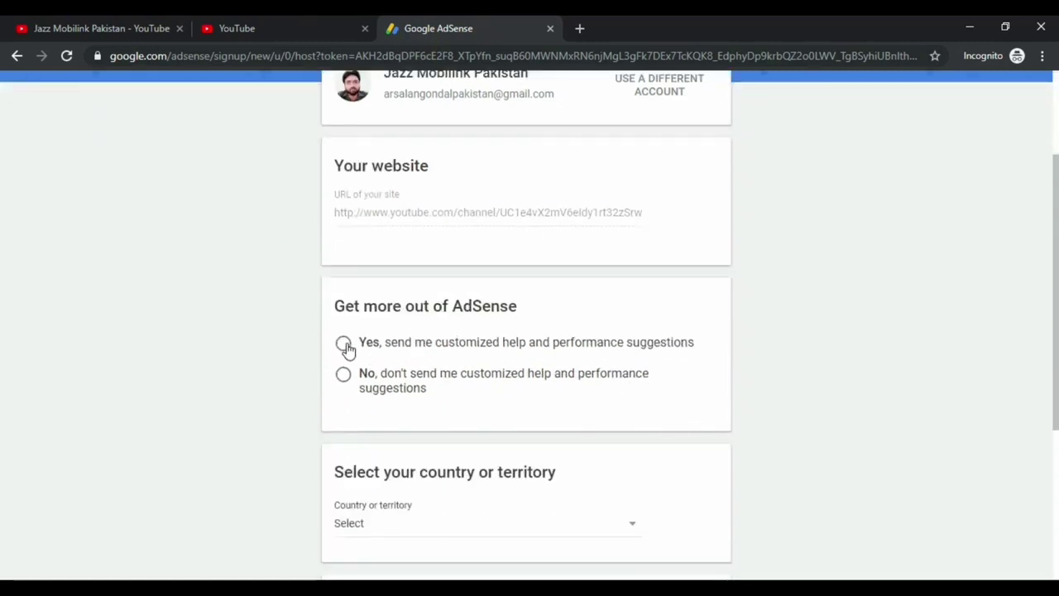
click(345, 344)
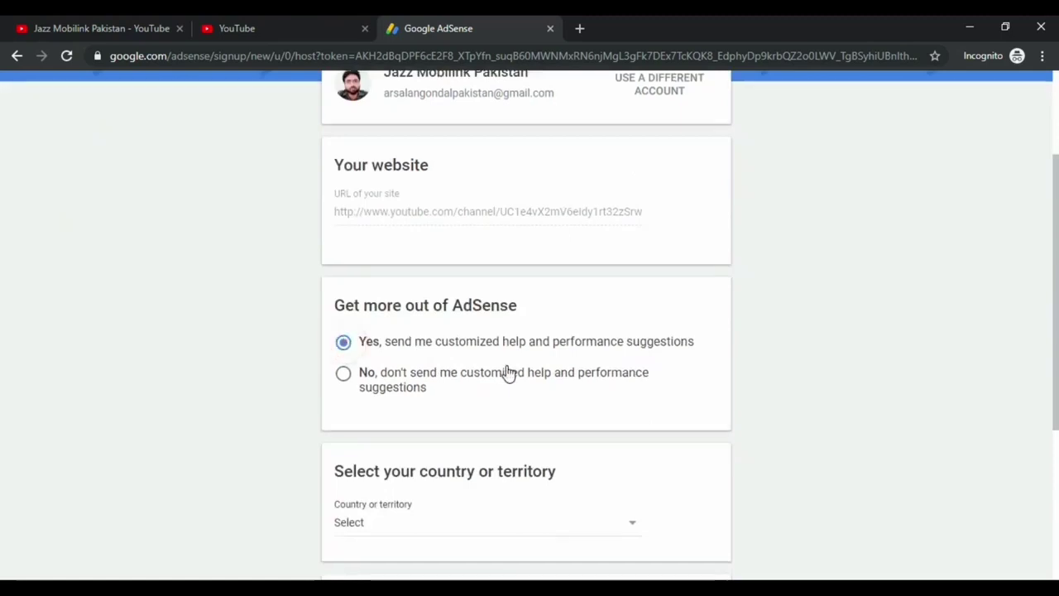
scroll(500, 389, down, 2)
click(492, 370)
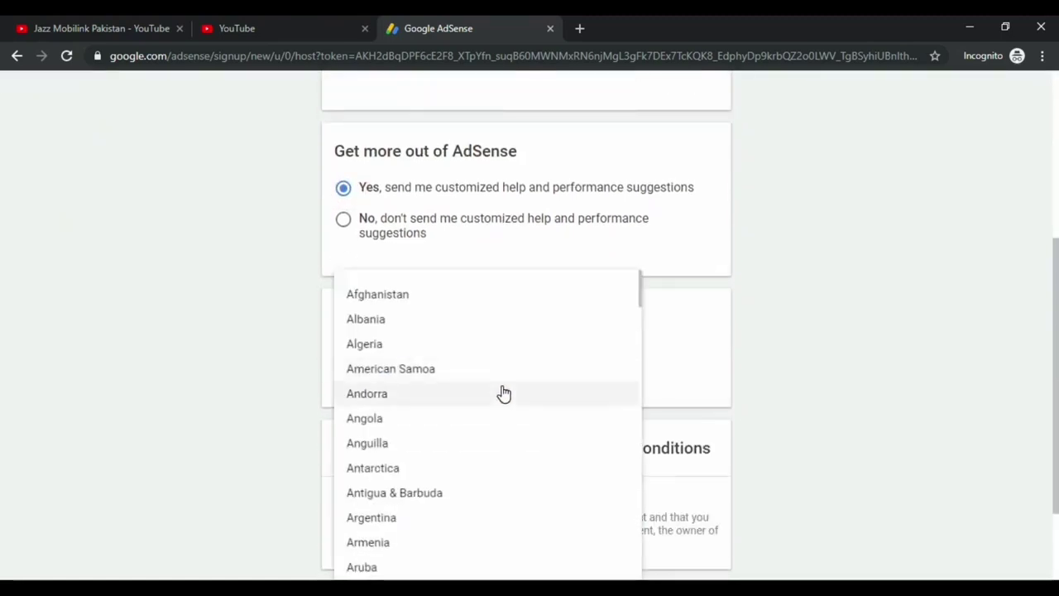
key(p)
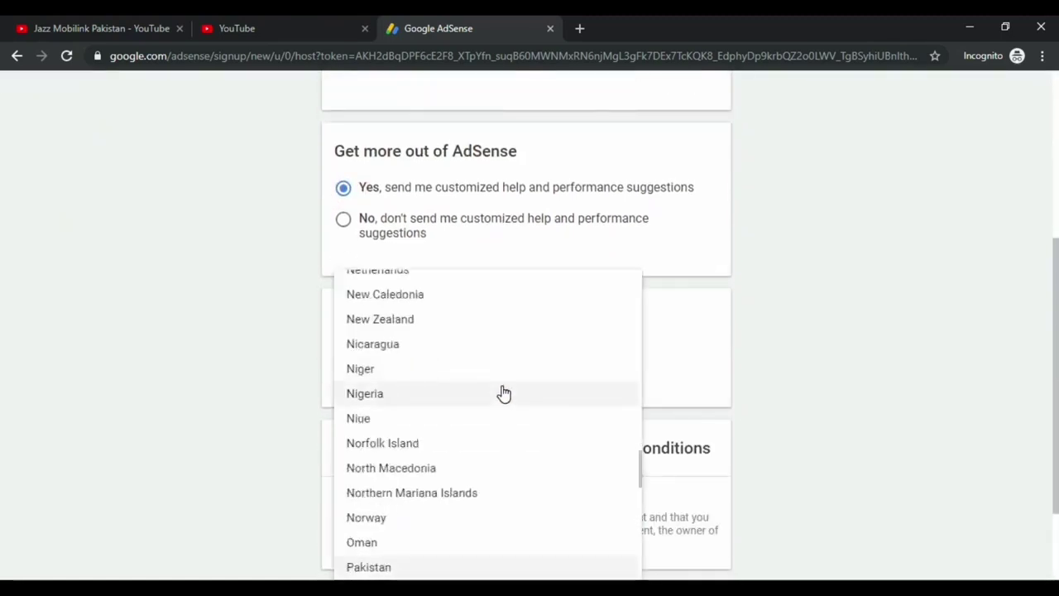
click(409, 570)
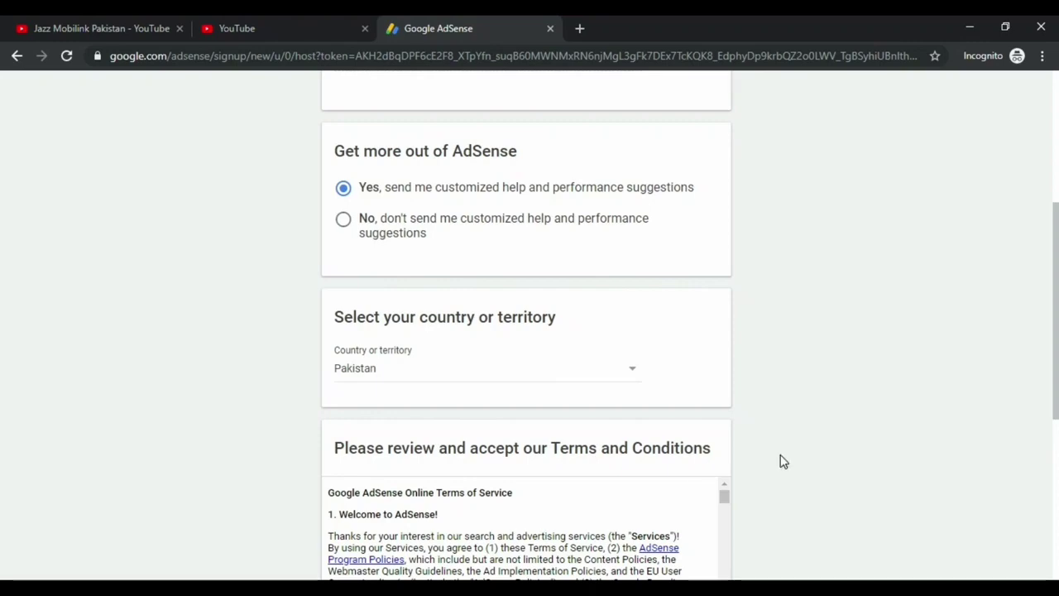
scroll(782, 460, down, 2)
scroll(676, 350, down, 5)
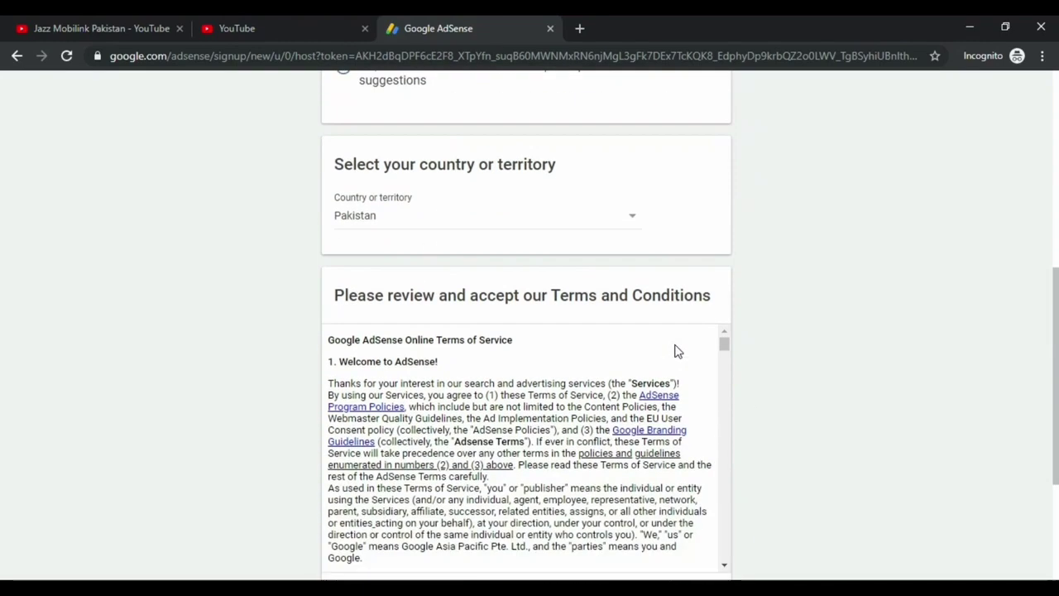
scroll(693, 354, down, 1)
click(342, 444)
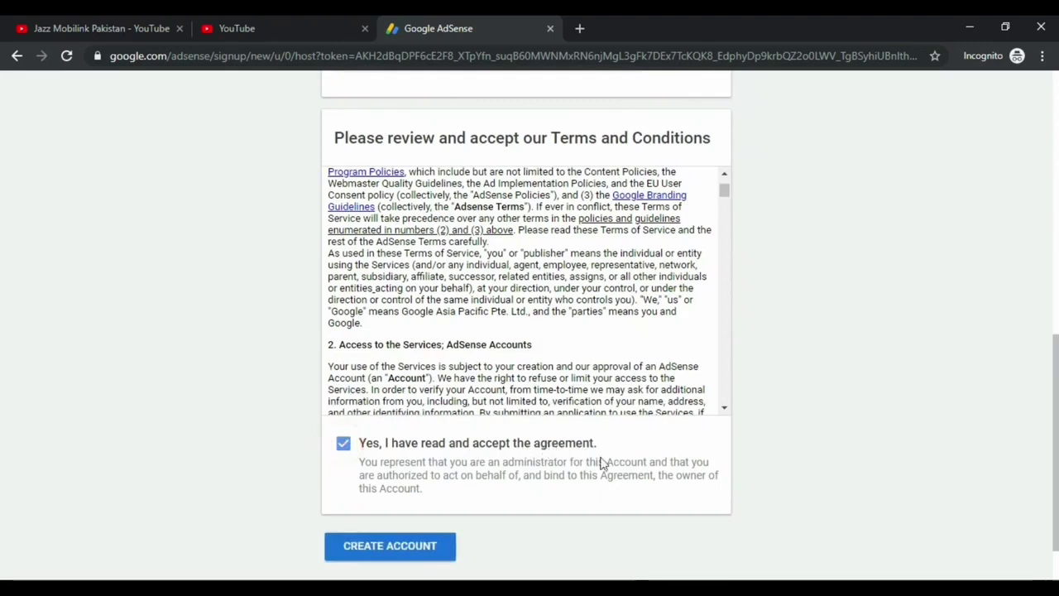
click(404, 549)
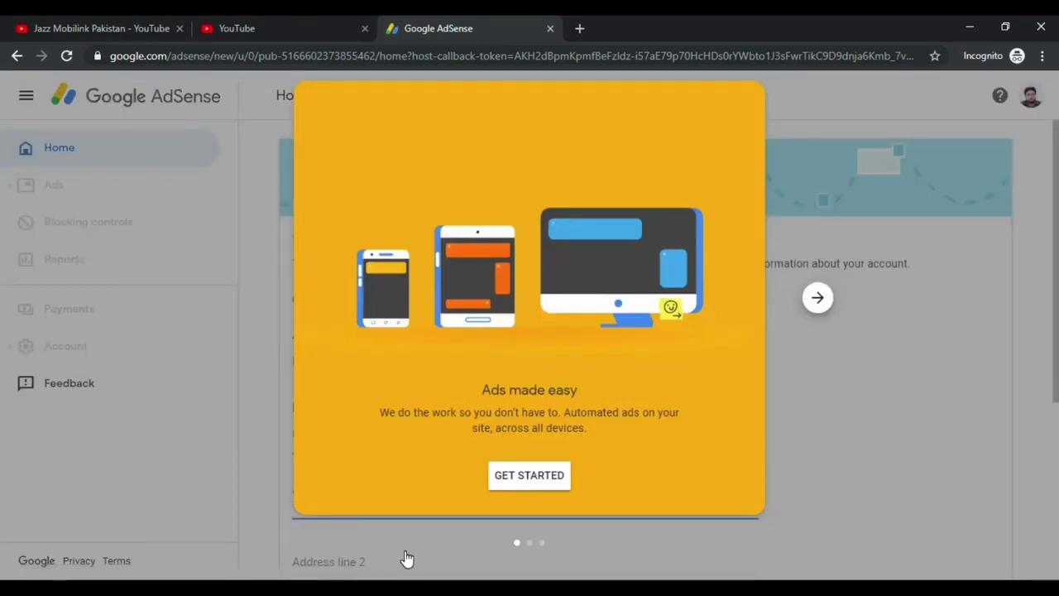
Move past the welcome card, keep account type Individual, and clear the prefilled name
click(530, 476)
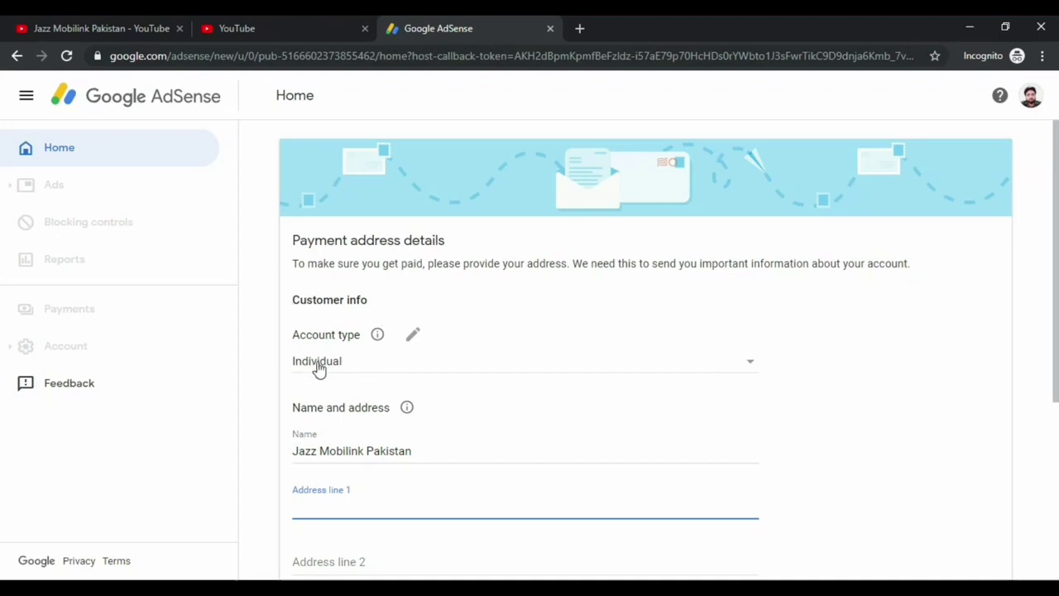
click(745, 370)
click(339, 369)
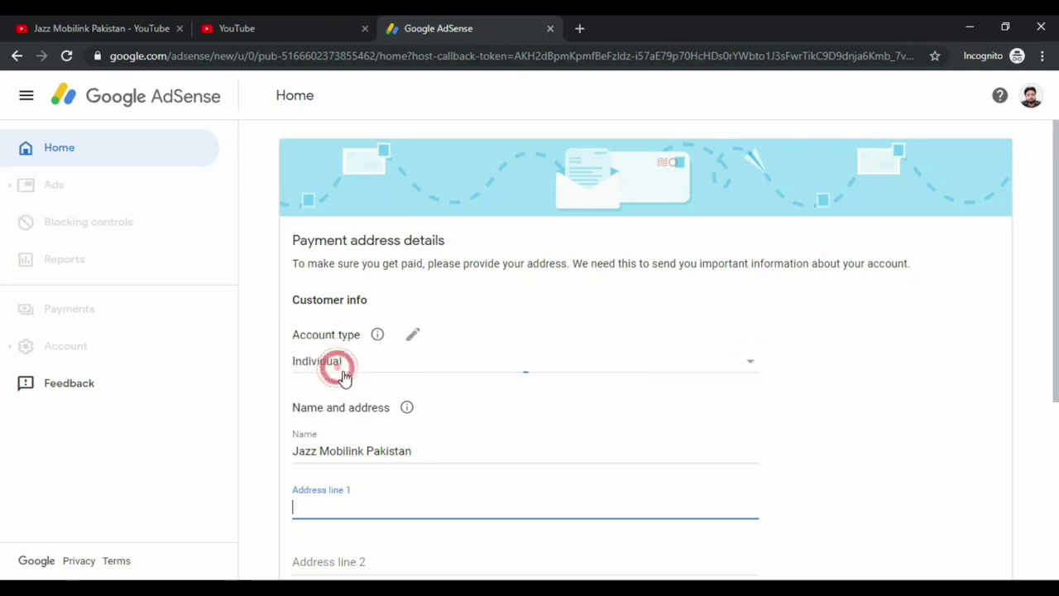
scroll(496, 380, down, 1)
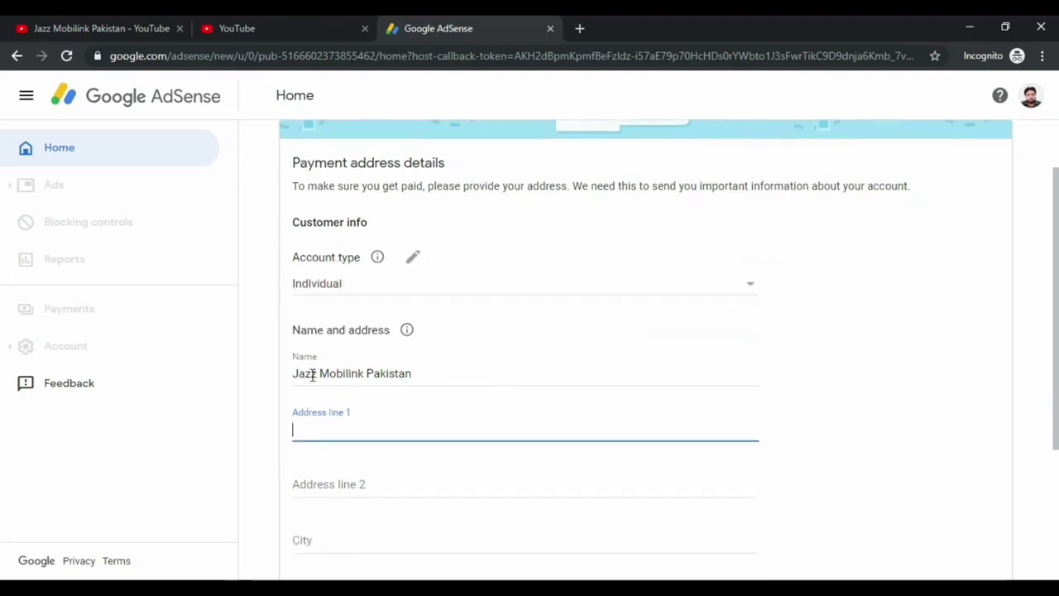
drag(293, 373, 450, 374)
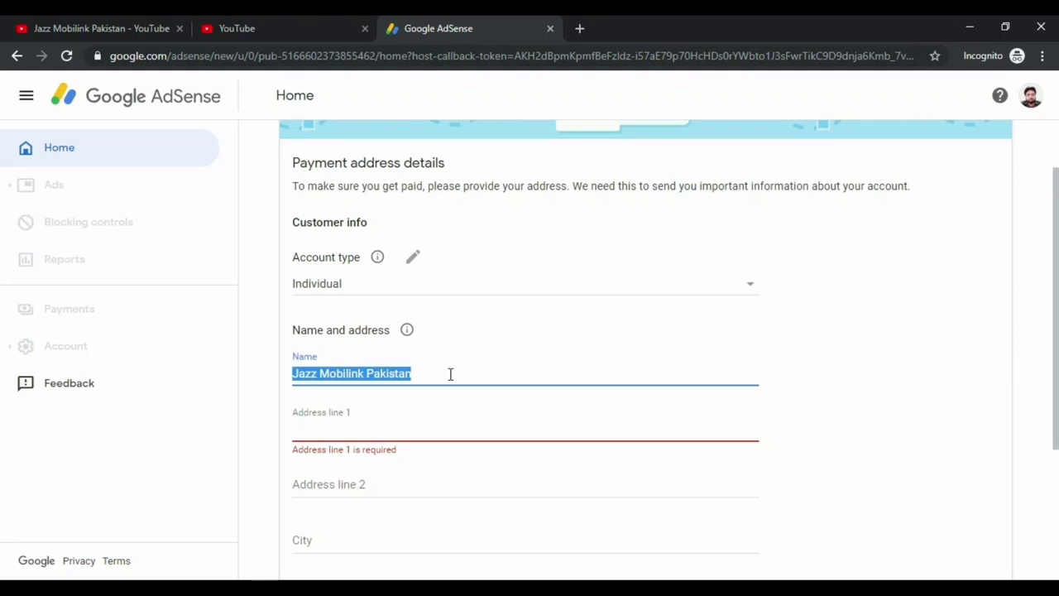
key(BackSpace)
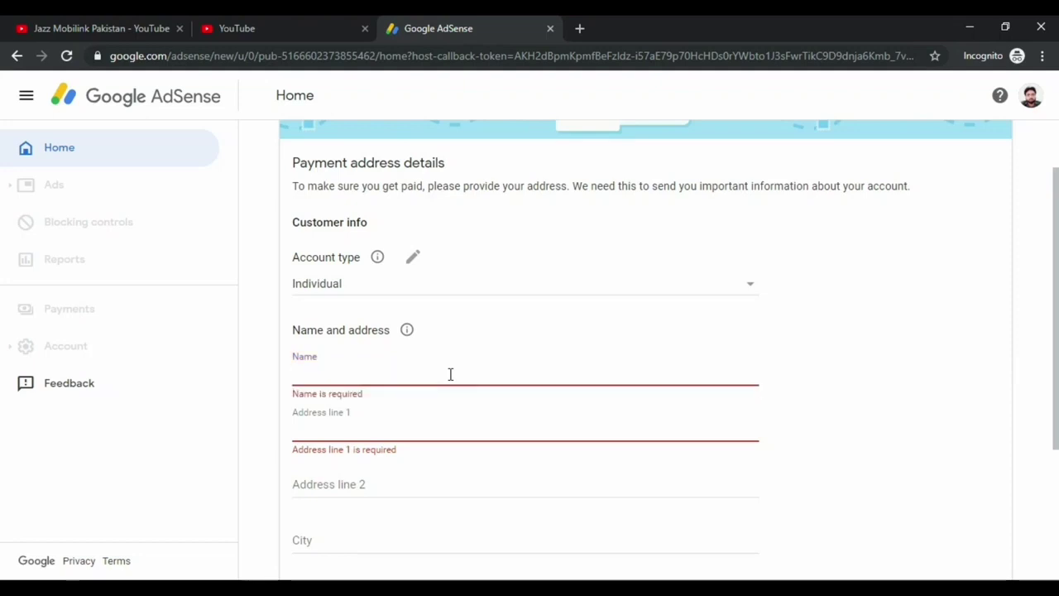
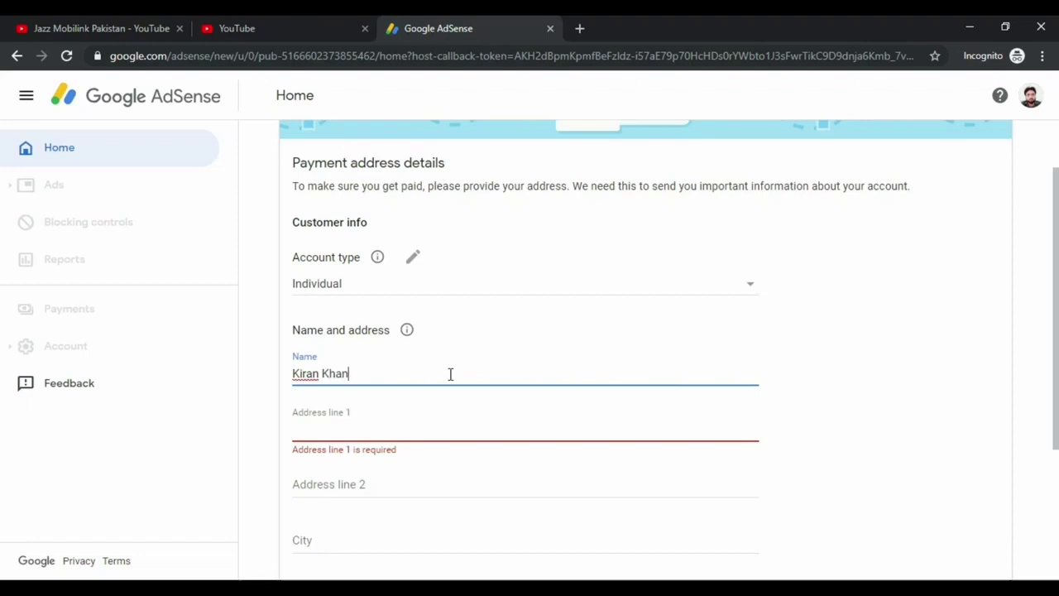
Enter the payee's full name and street address, adding the town name to the spelling dictionary
click(399, 427)
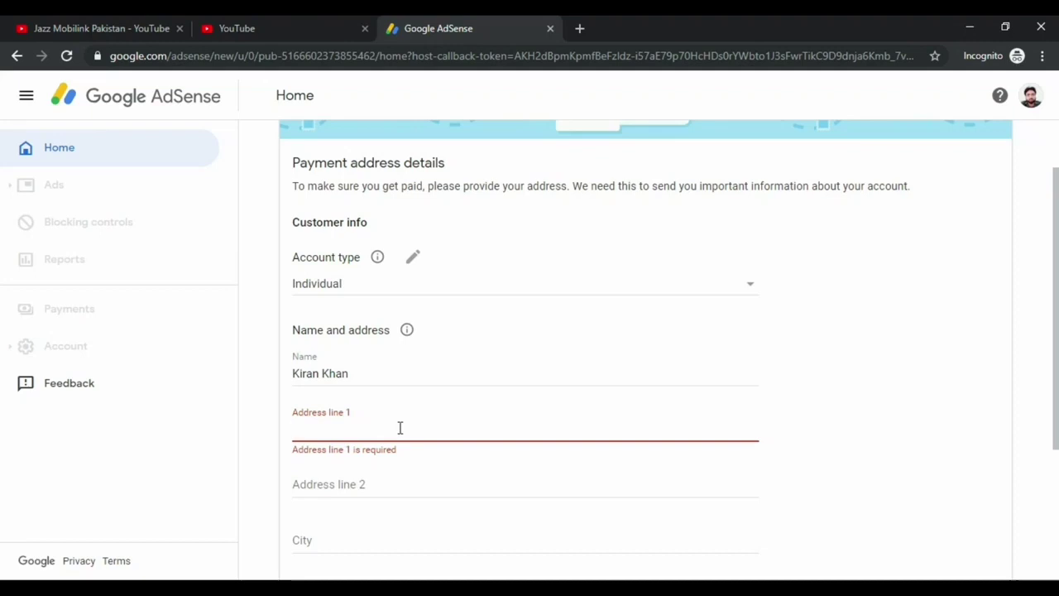
text(Ho)
key(BackSpace)
key(BackSpace)
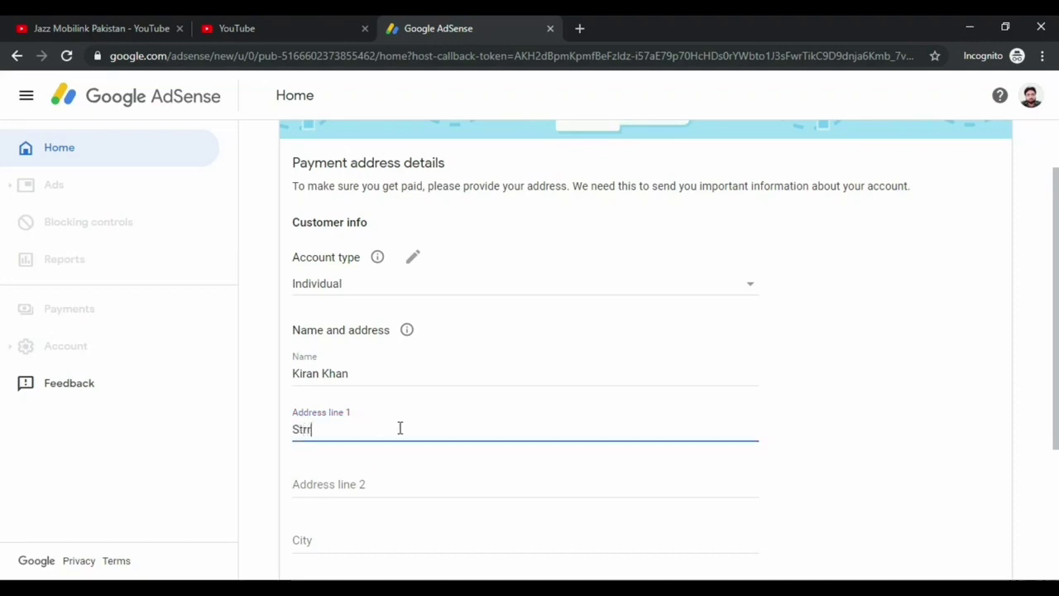
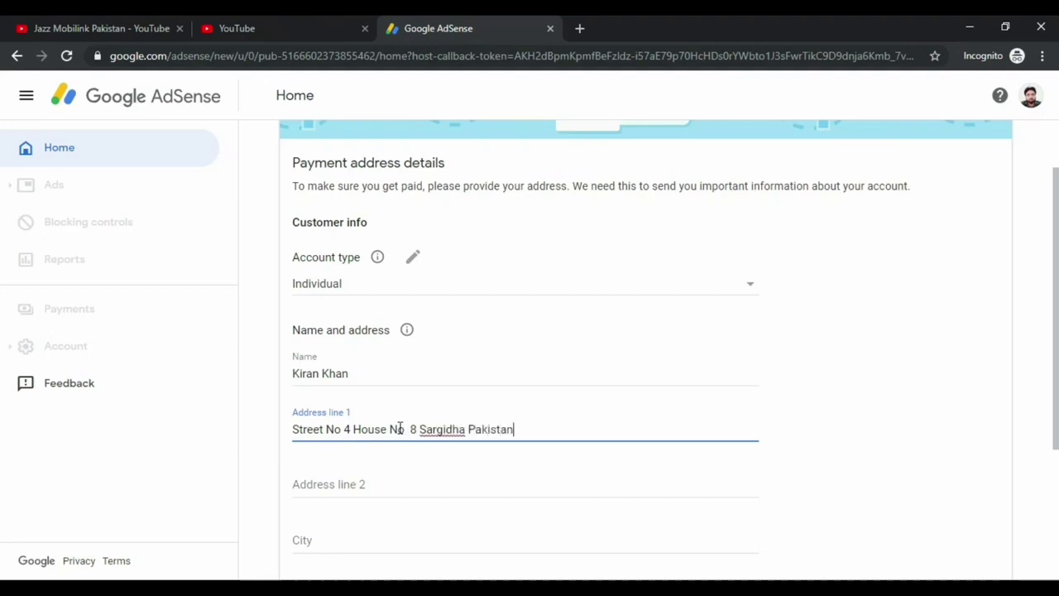
right_click(432, 428)
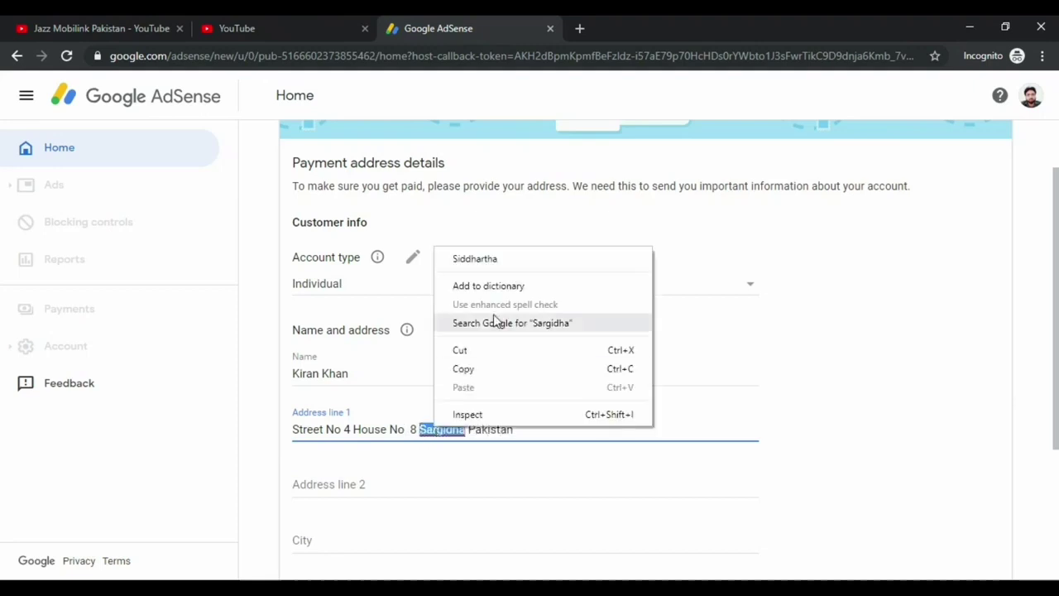
click(489, 285)
click(546, 433)
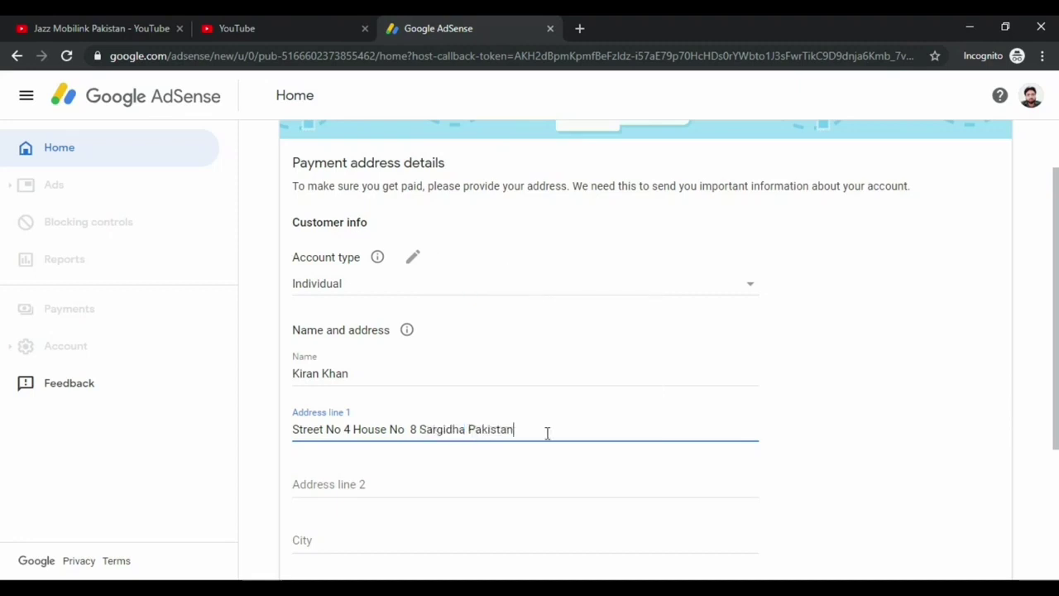
scroll(546, 433, down, 2)
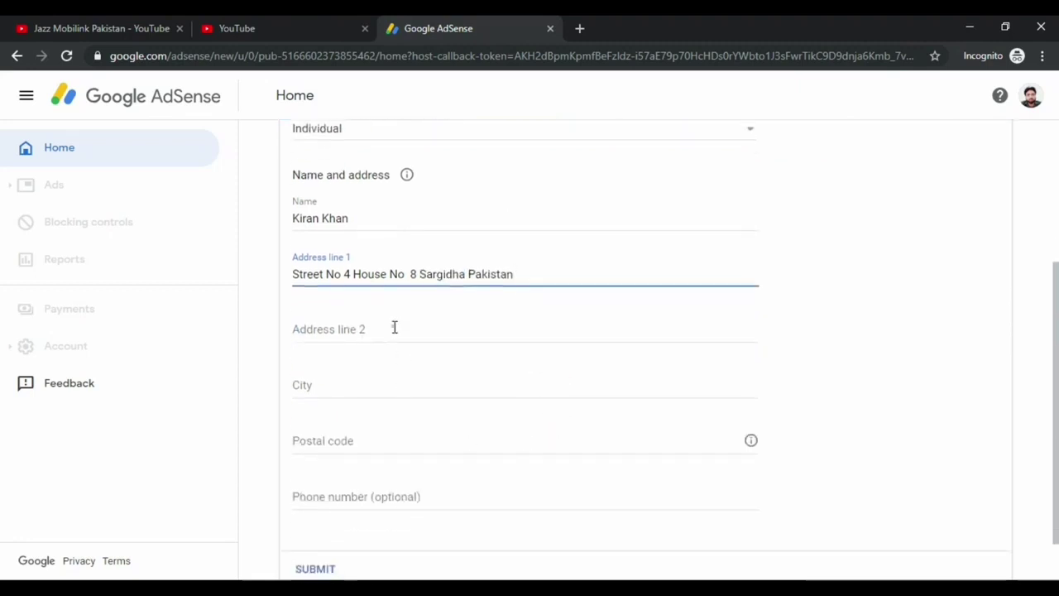
Fill in the city and postal code, then scroll to review the form
click(395, 326)
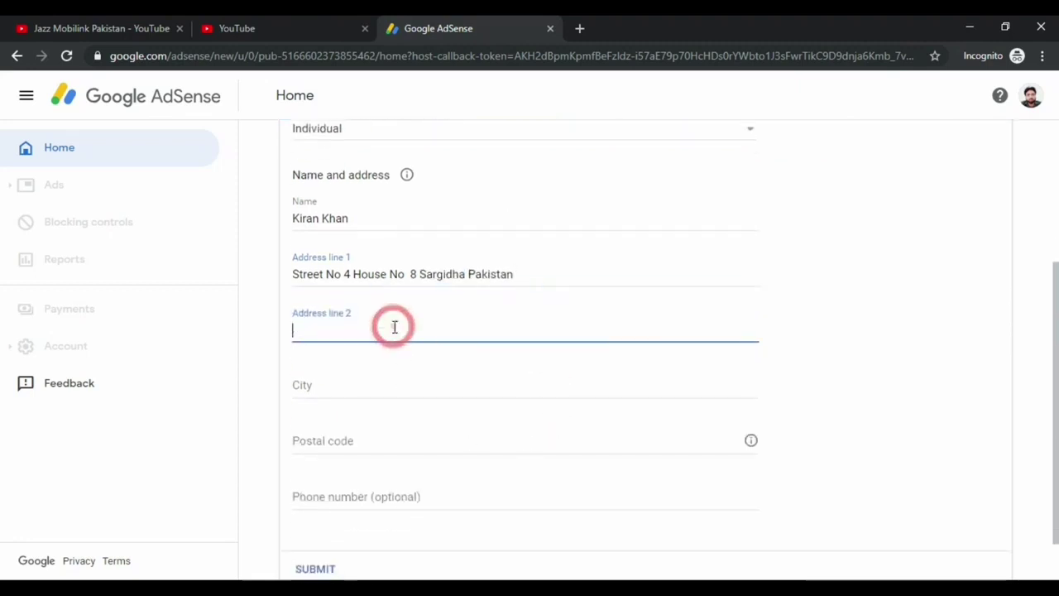
click(441, 387)
text(Sargodha)
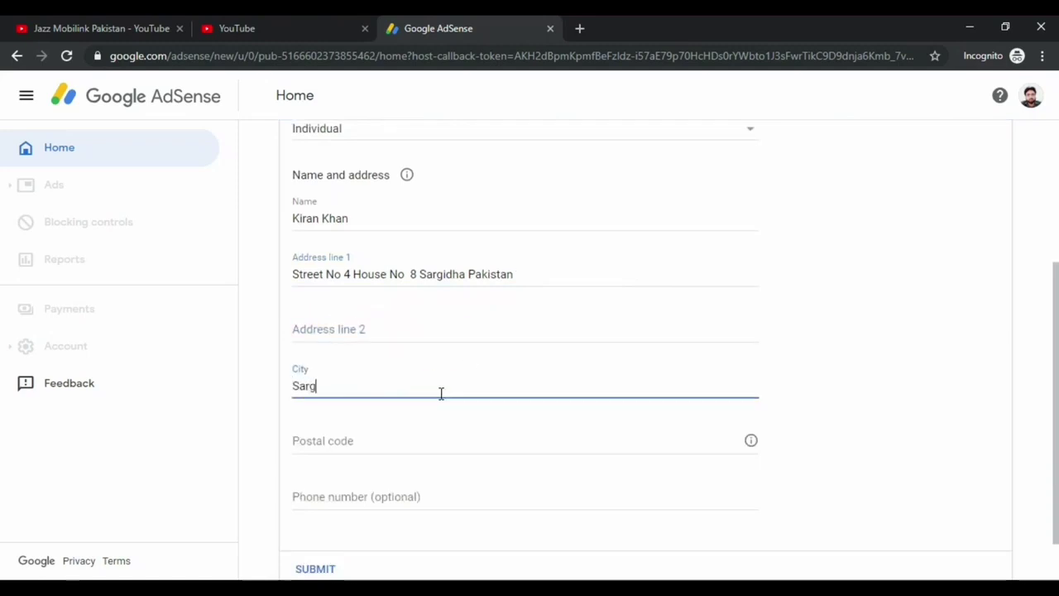
click(412, 443)
text(75750)
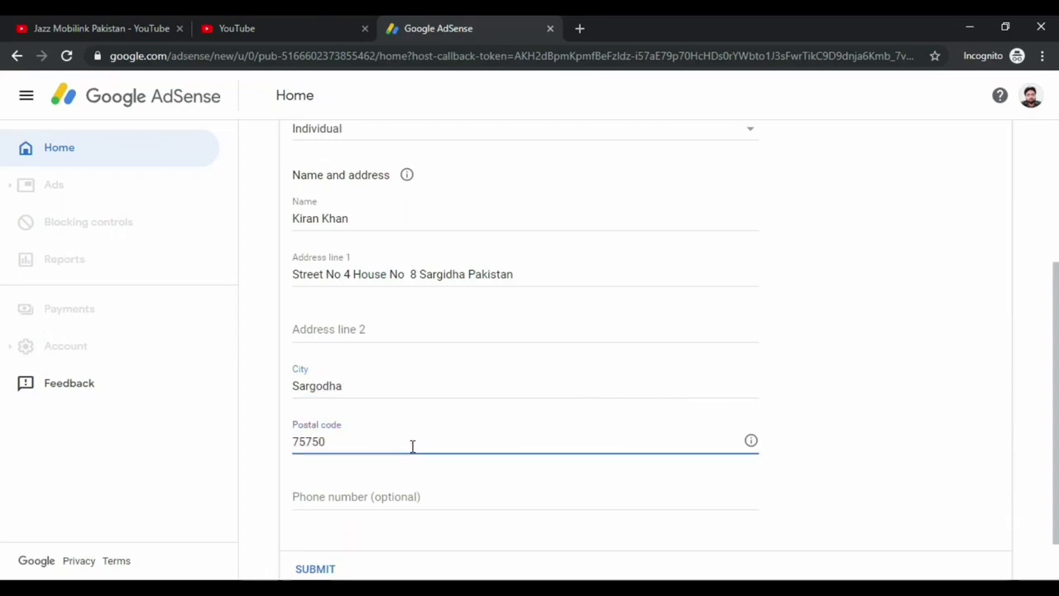
scroll(413, 455, down, 1)
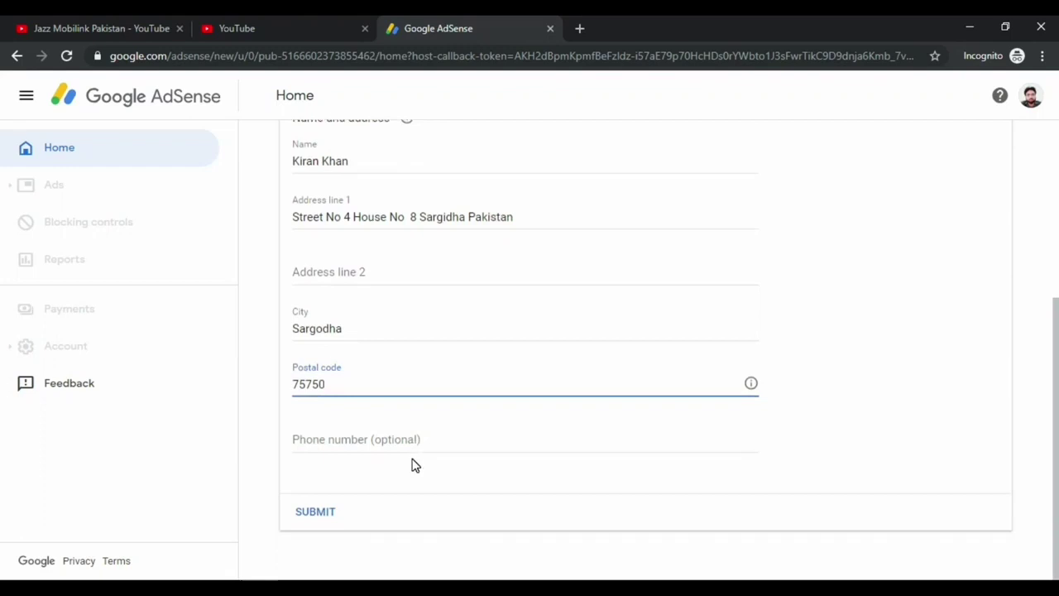
scroll(412, 464, up, 3)
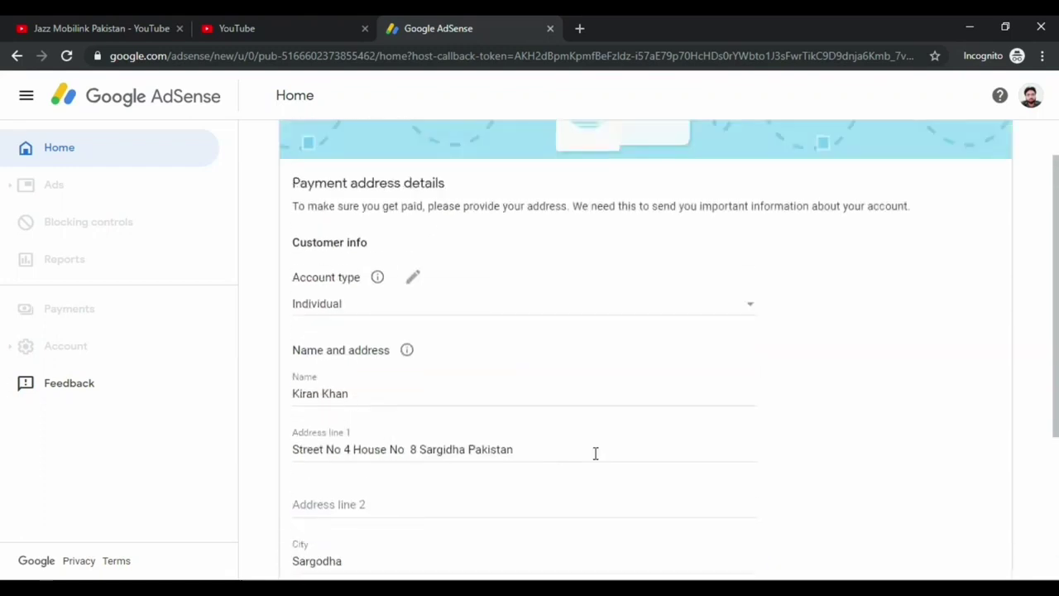
double_click(295, 376)
click(388, 394)
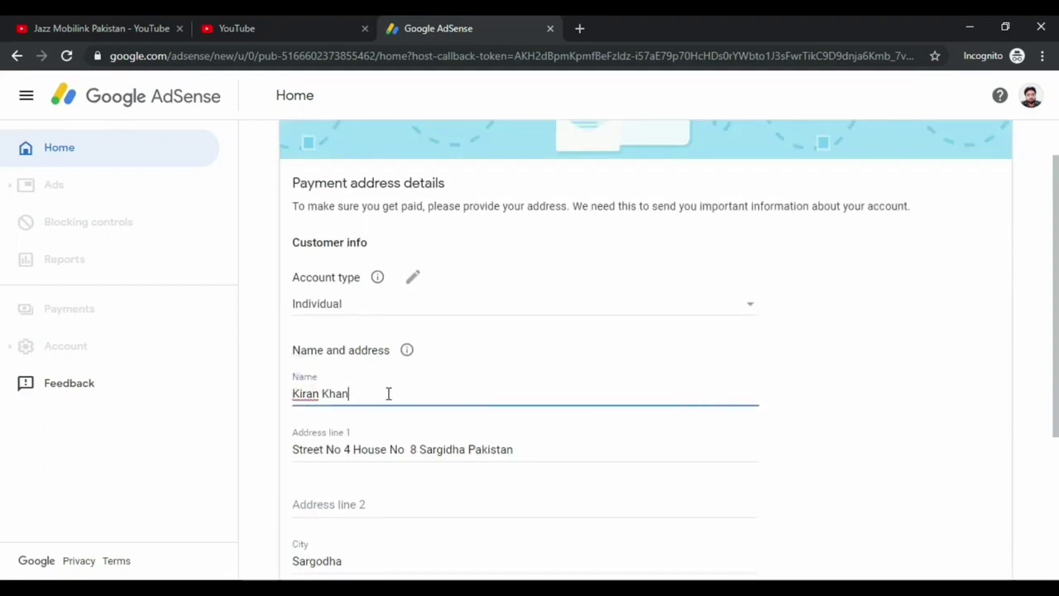
drag(372, 394, 286, 397)
scroll(315, 418, down, 1)
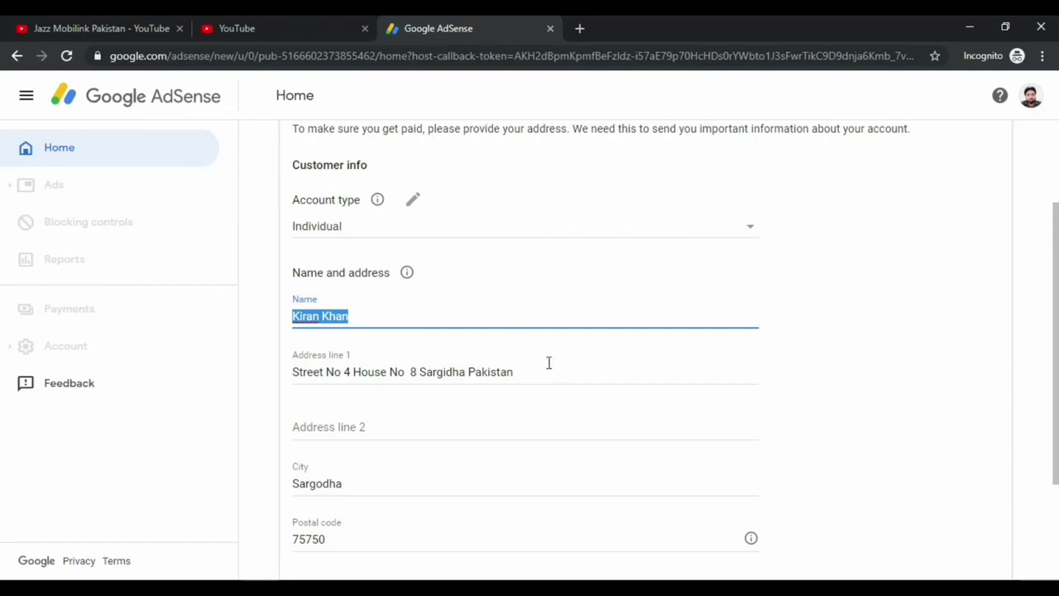
drag(530, 371, 292, 373)
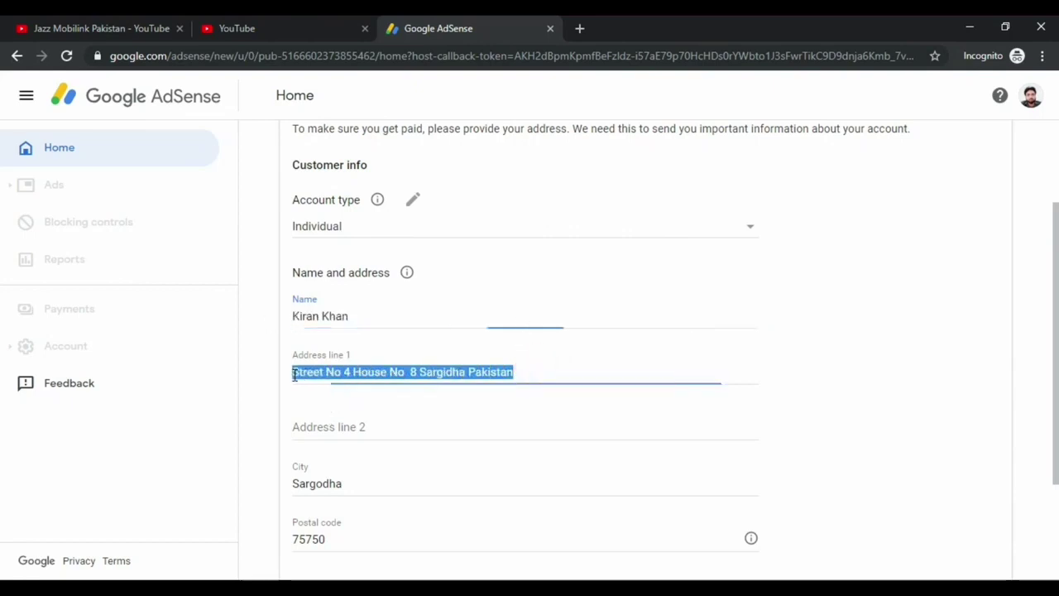
click(573, 377)
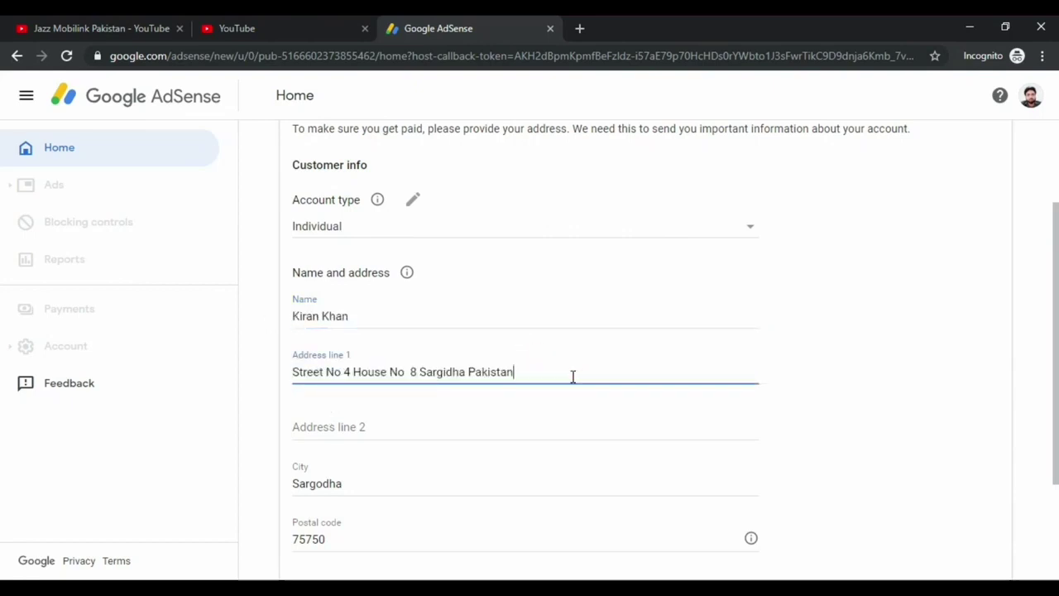
click(529, 371)
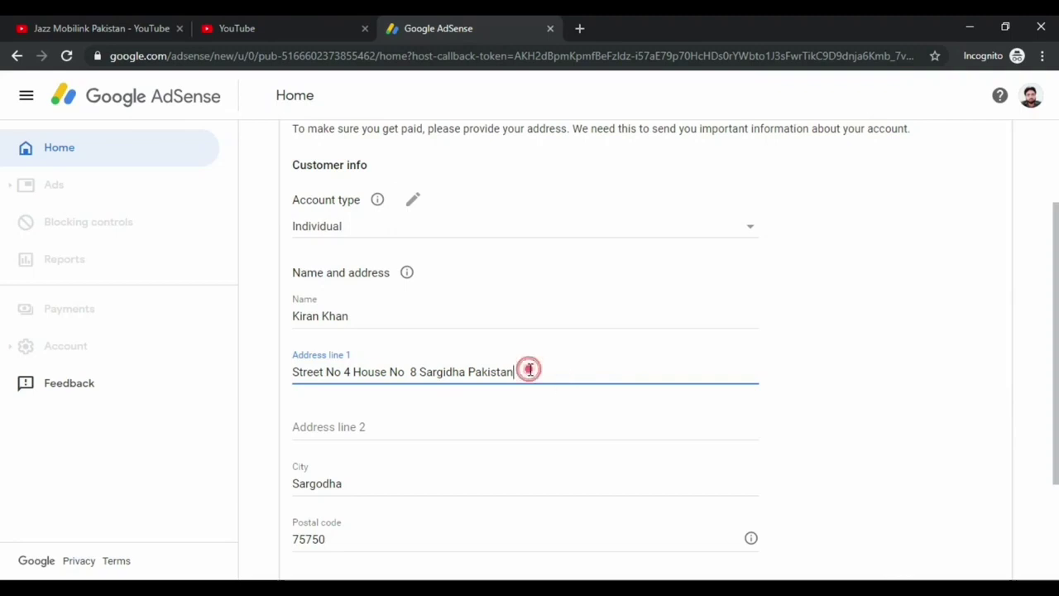
click(417, 313)
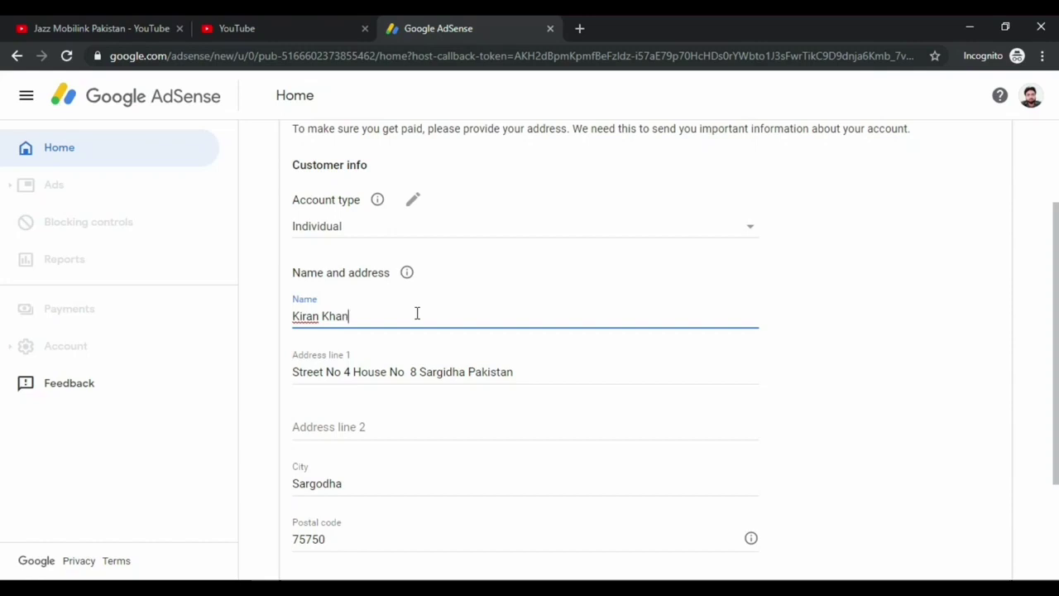
triple_click(355, 315)
drag(293, 371, 497, 374)
scroll(369, 347, down, 2)
click(362, 328)
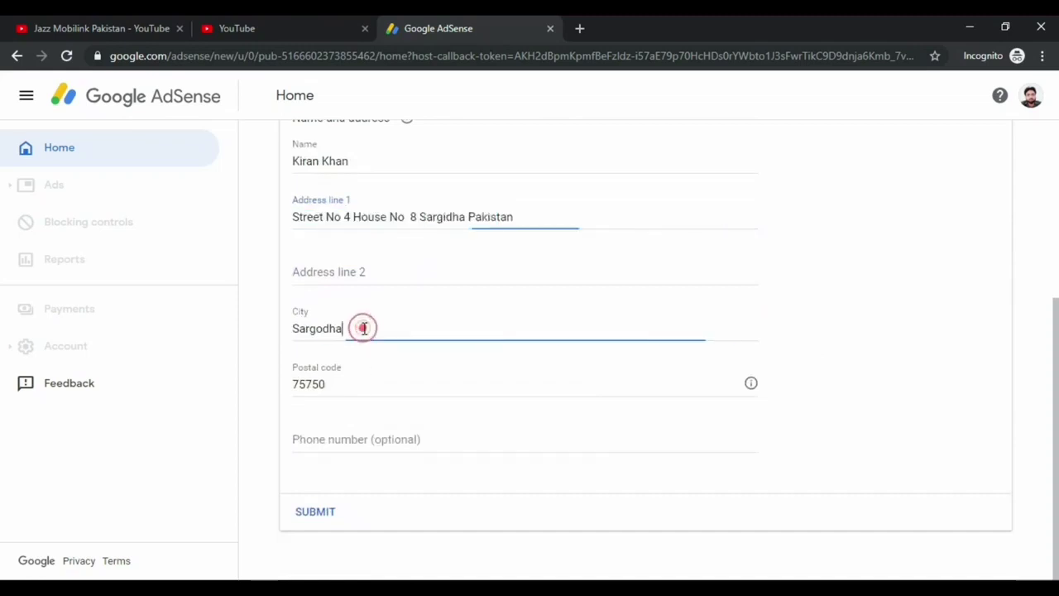
click(358, 389)
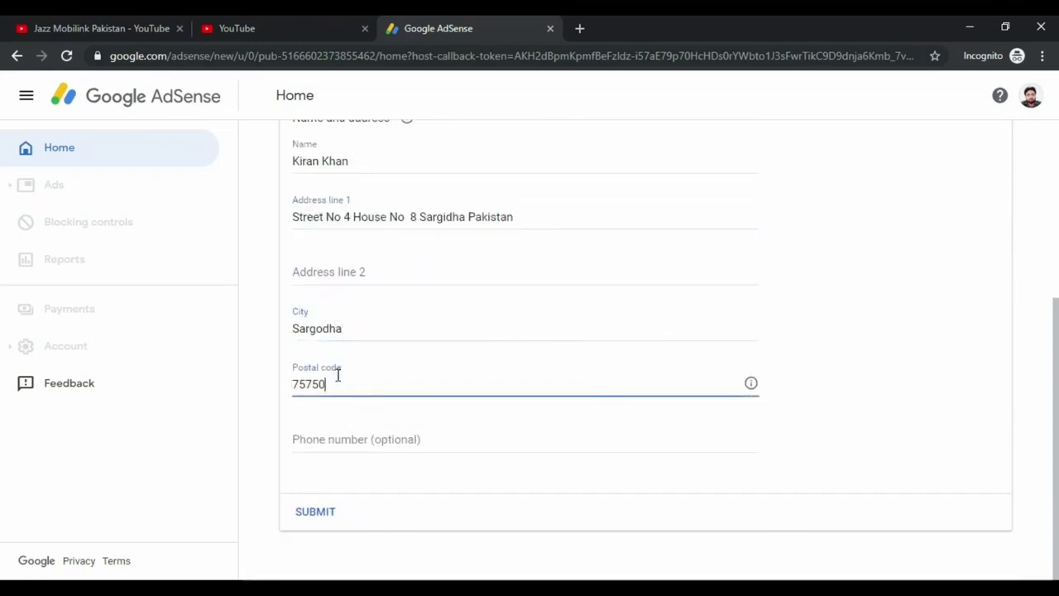
click(370, 432)
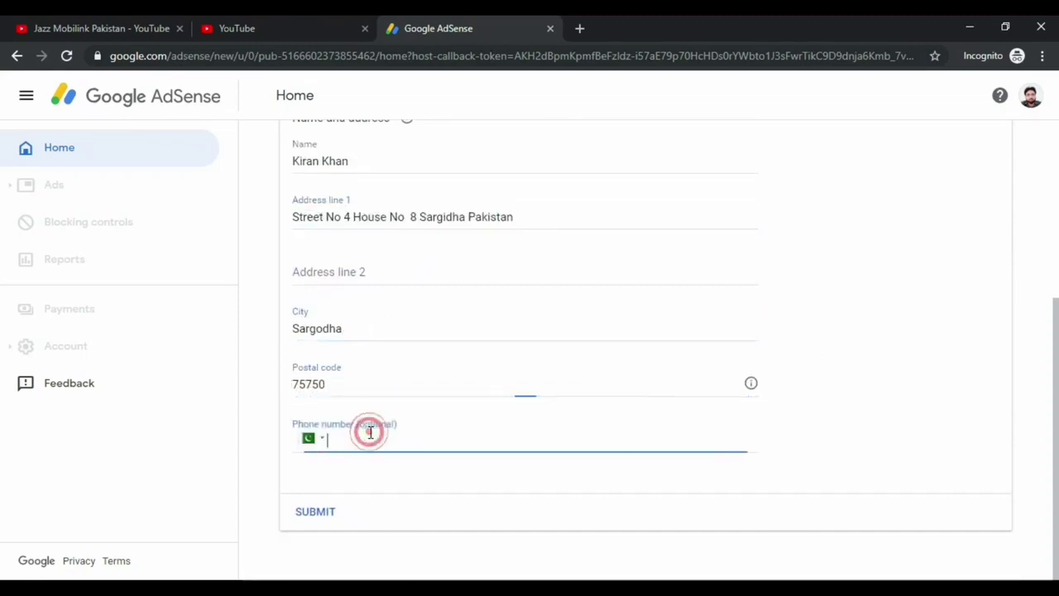
Submit the payment address, redirect back to YouTube, and review the monetization step statuses
click(315, 513)
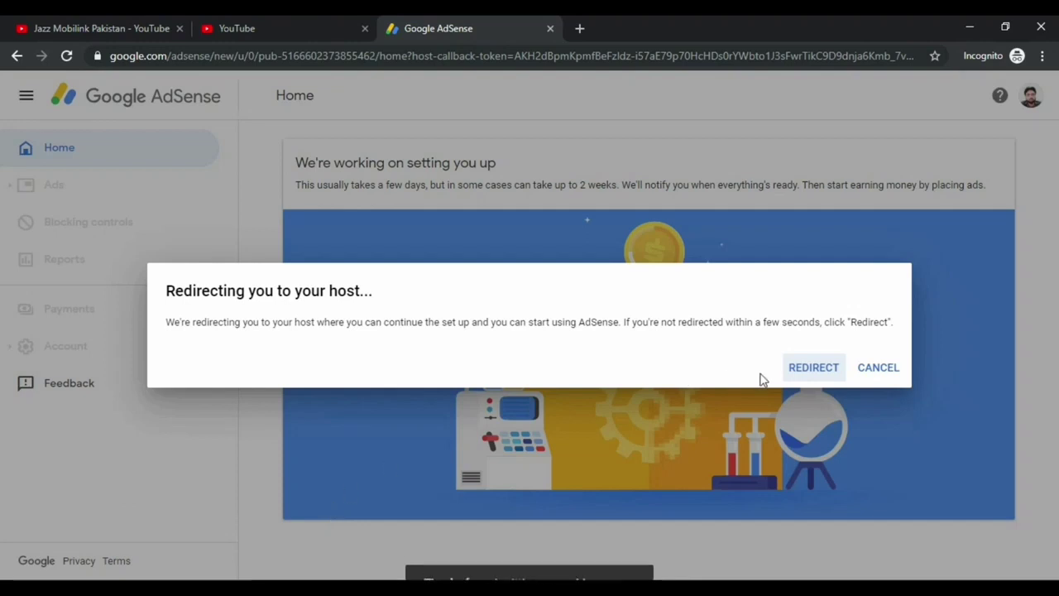
click(810, 370)
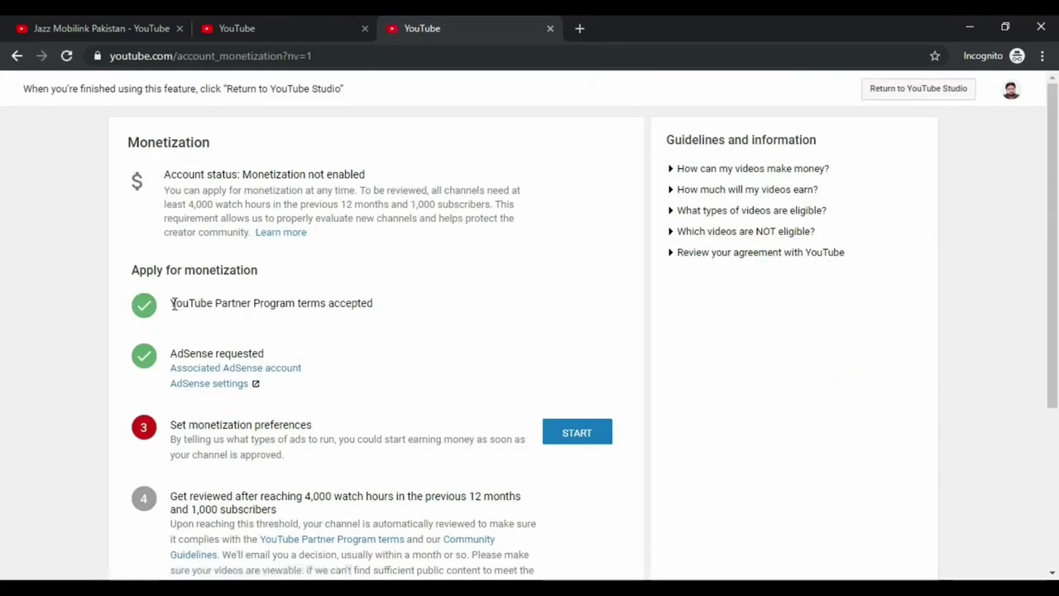
drag(172, 302, 377, 306)
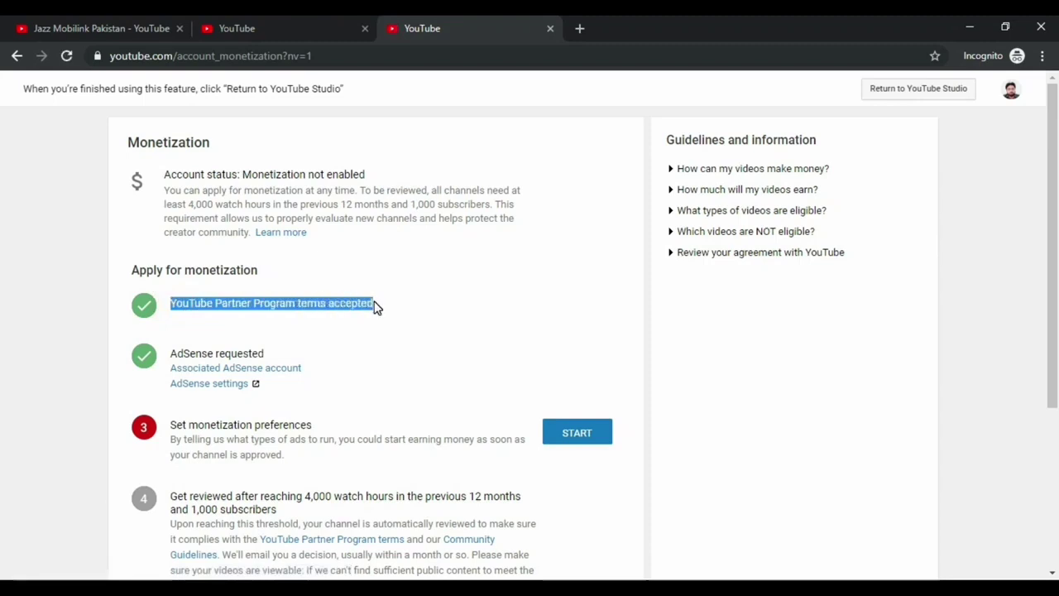
scroll(376, 306, down, 1)
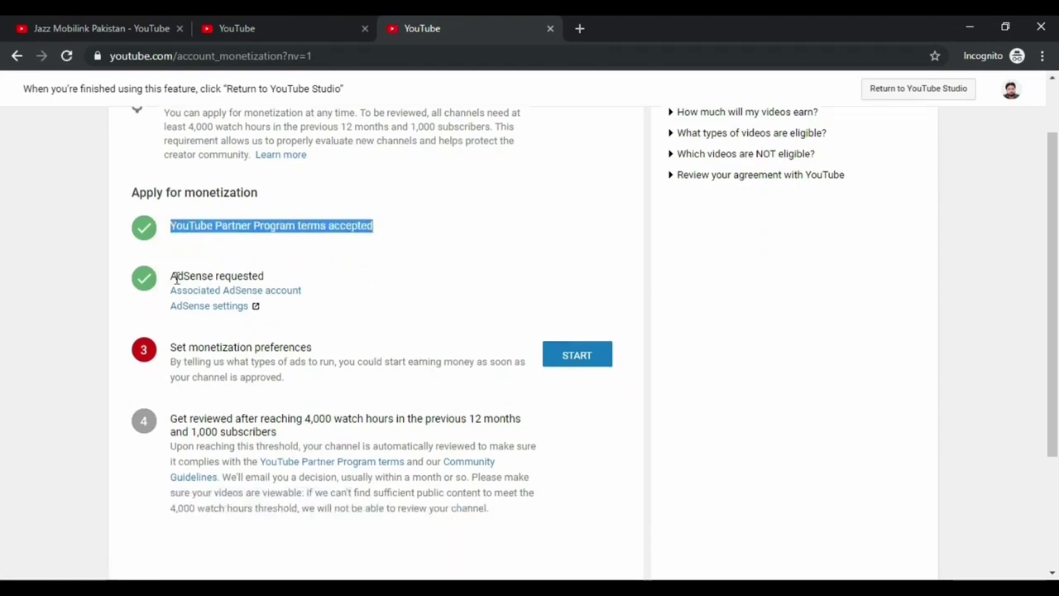
click(173, 276)
drag(173, 276, 266, 281)
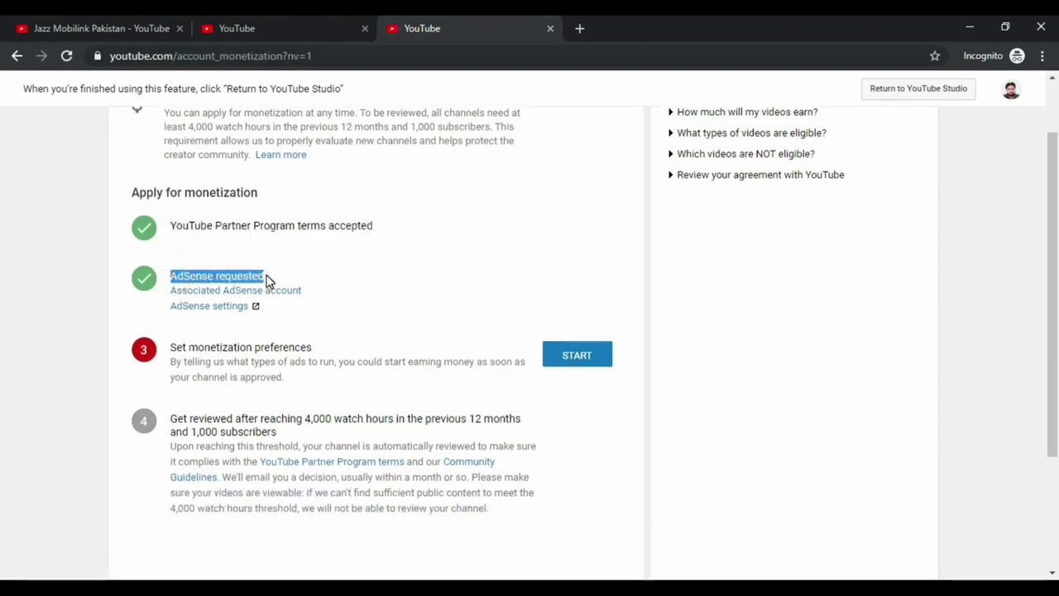
scroll(373, 371, down, 1)
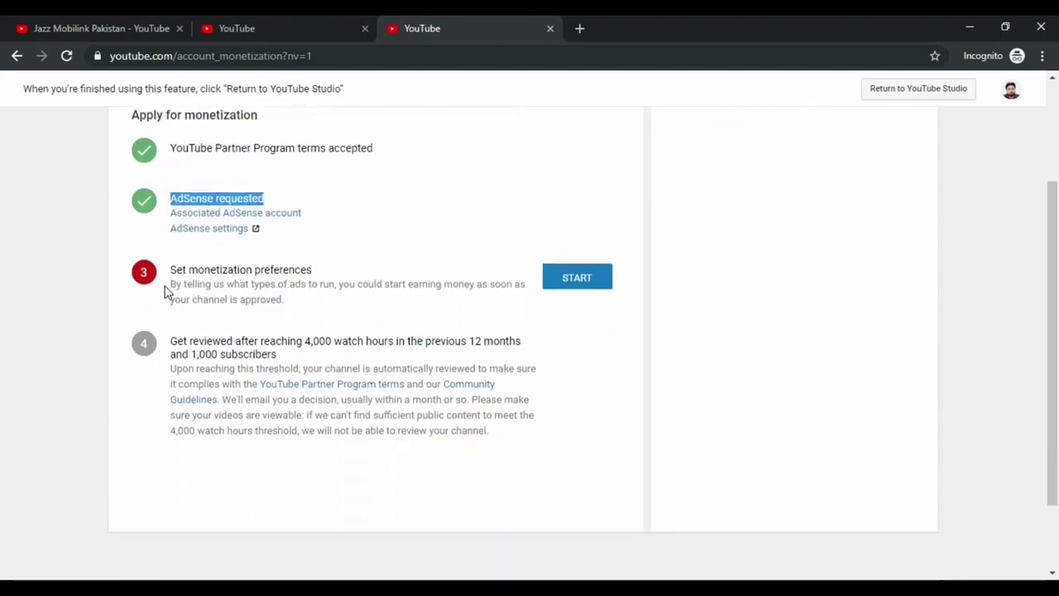
drag(171, 269, 313, 269)
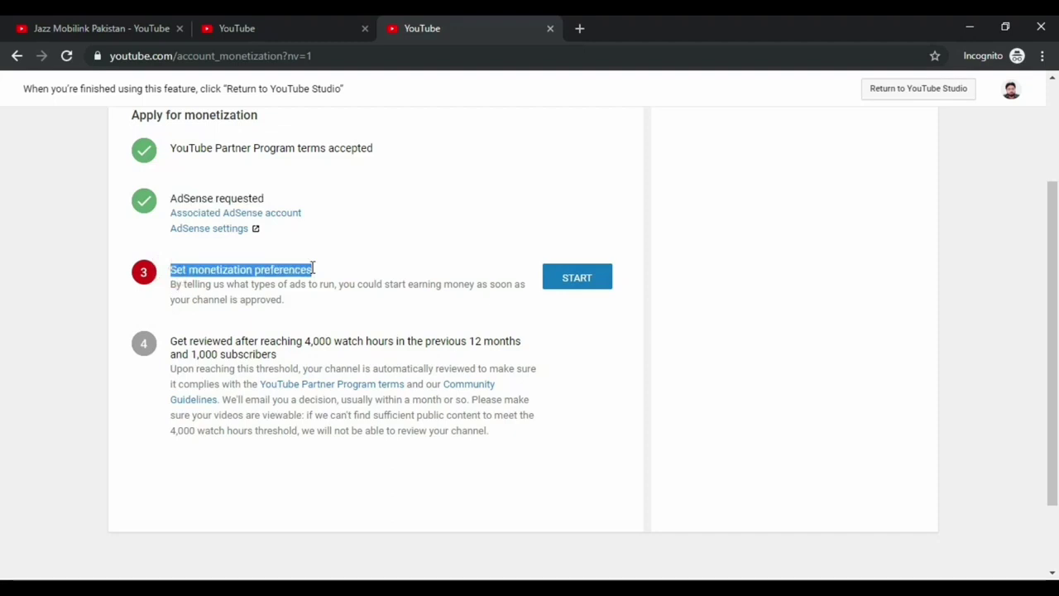
Open the monetization preferences and toggle Overlay ads off and back on
click(584, 292)
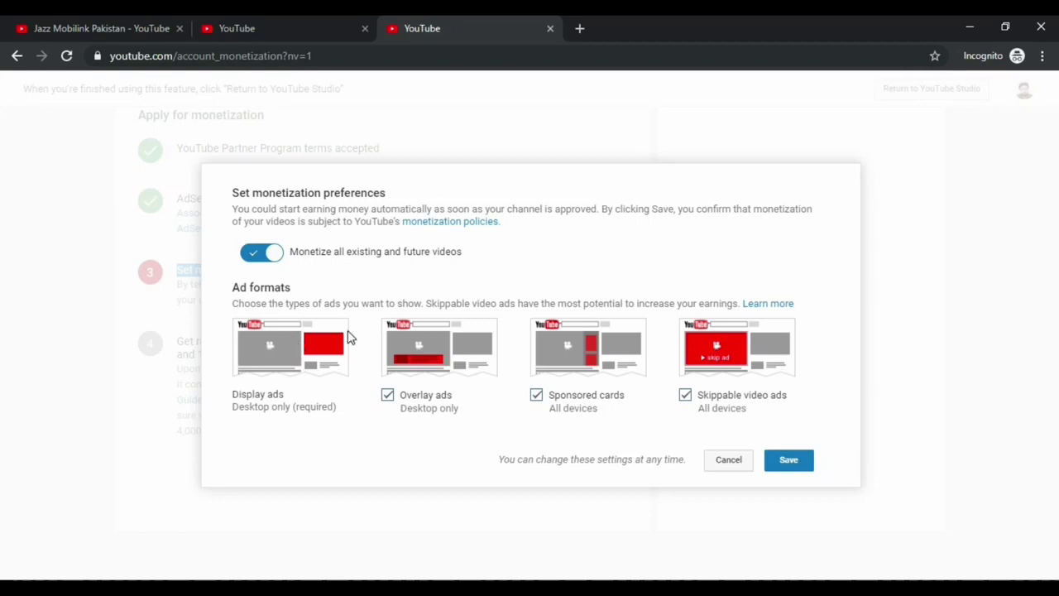
click(390, 402)
click(389, 397)
Save the monetization preferences and scroll to the watch-hour and subscriber stats
click(799, 461)
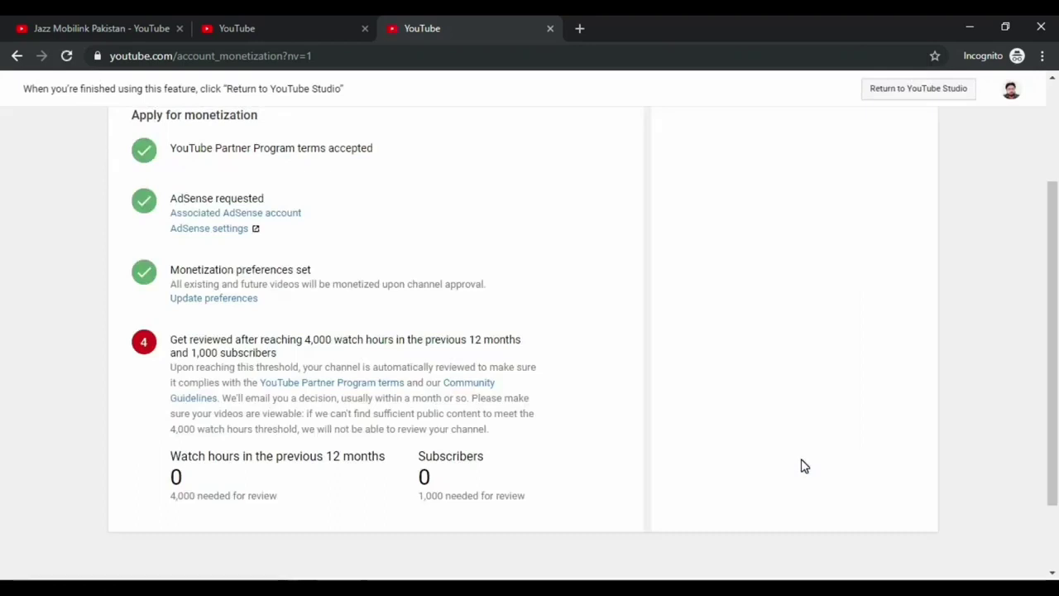
scroll(819, 455, up, 2)
scroll(821, 455, down, 1)
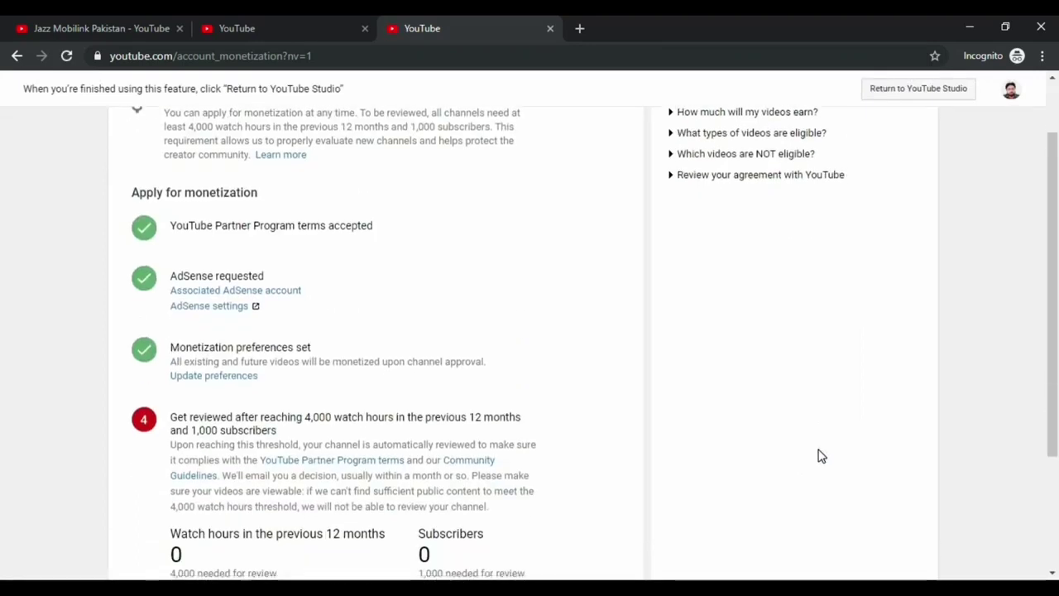
scroll(807, 493, down, 1)
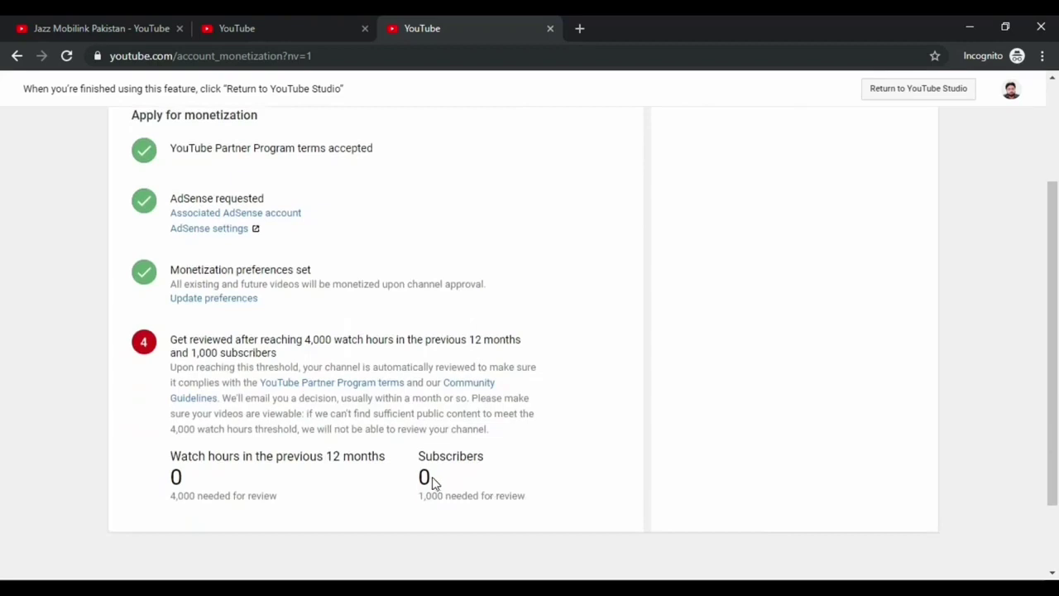
drag(432, 483, 220, 482)
click(220, 482)
Highlight the 0 subscriber count and the get-reviewed requirement text
double_click(422, 476)
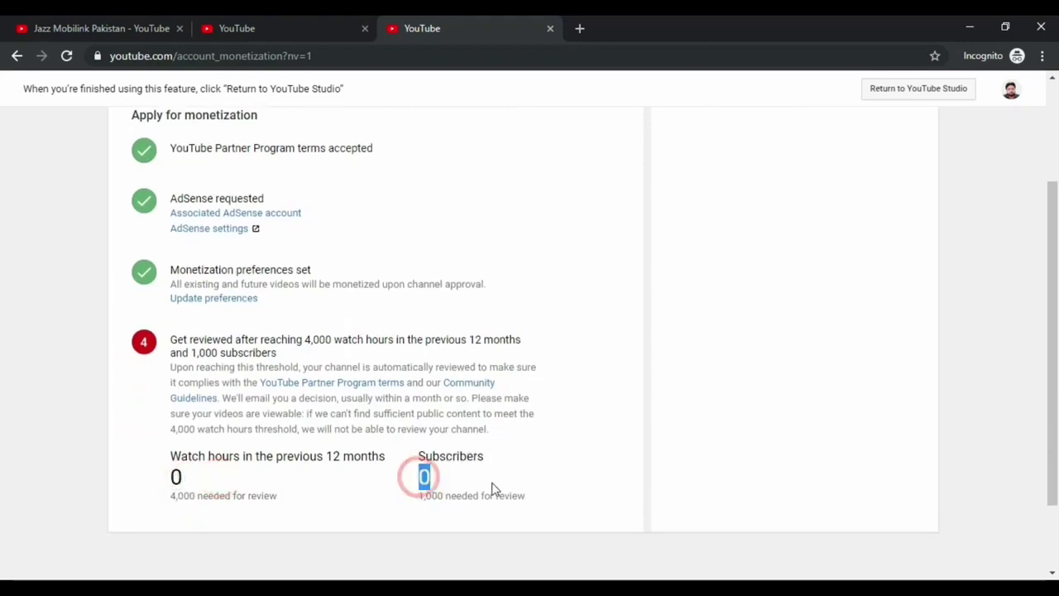
click(499, 484)
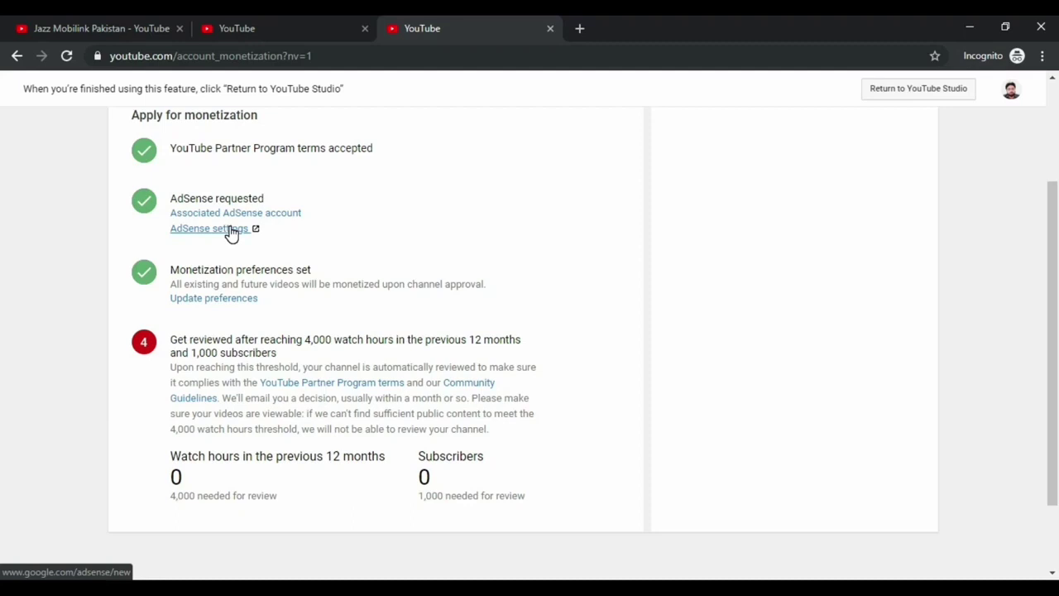
mouse_move(433, 489)
mouse_down()
mouse_move(425, 480)
mouse_move(445, 488)
mouse_up()
click(447, 481)
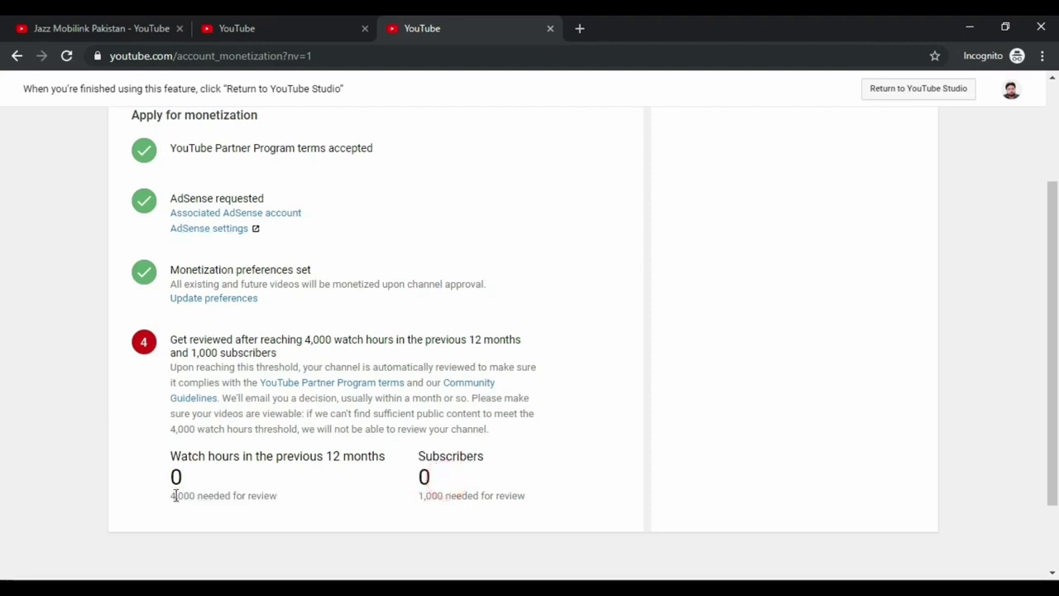
drag(169, 497, 210, 496)
click(292, 498)
drag(171, 339, 448, 444)
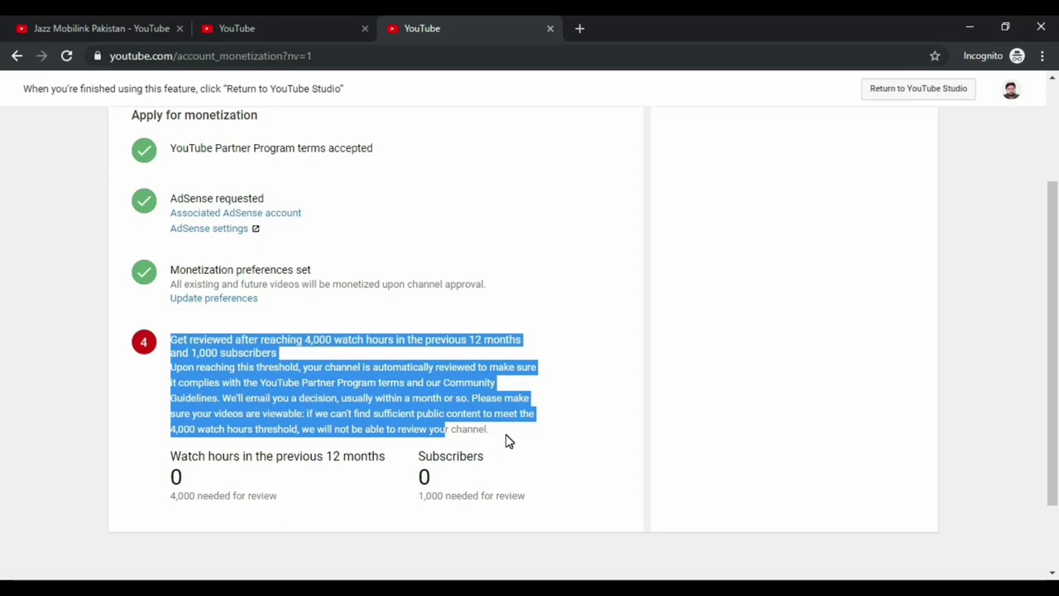
scroll(507, 440, up, 2)
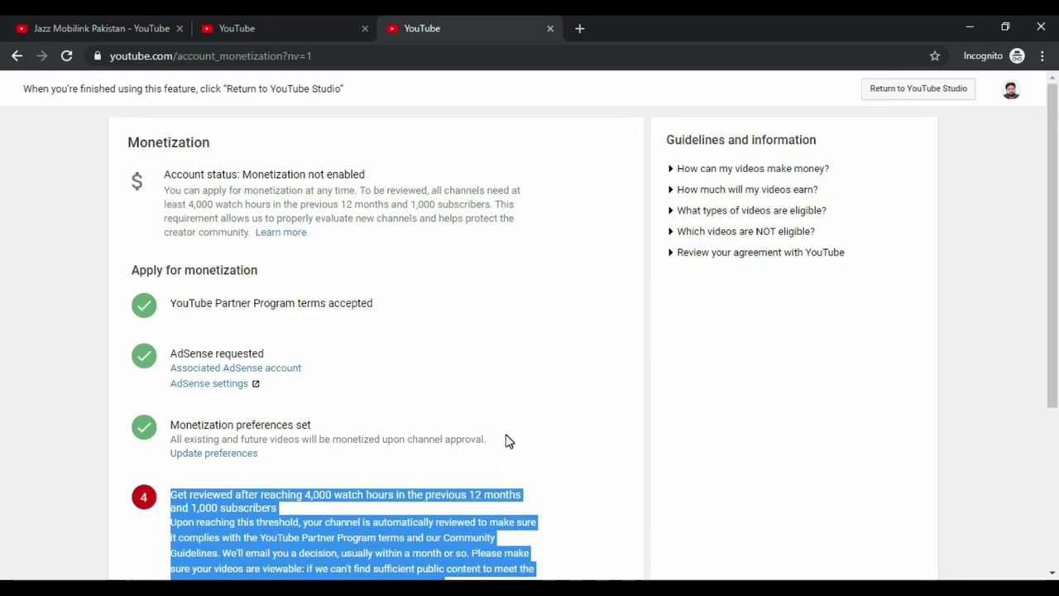
scroll(517, 436, down, 3)
scroll(523, 433, down, 1)
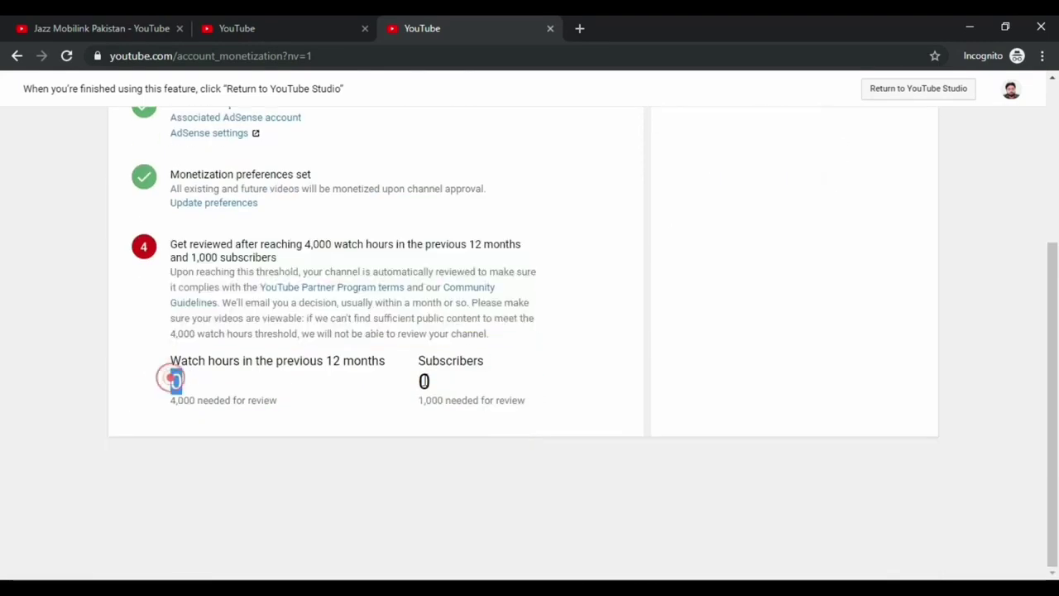
drag(170, 378, 482, 392)
click(483, 388)
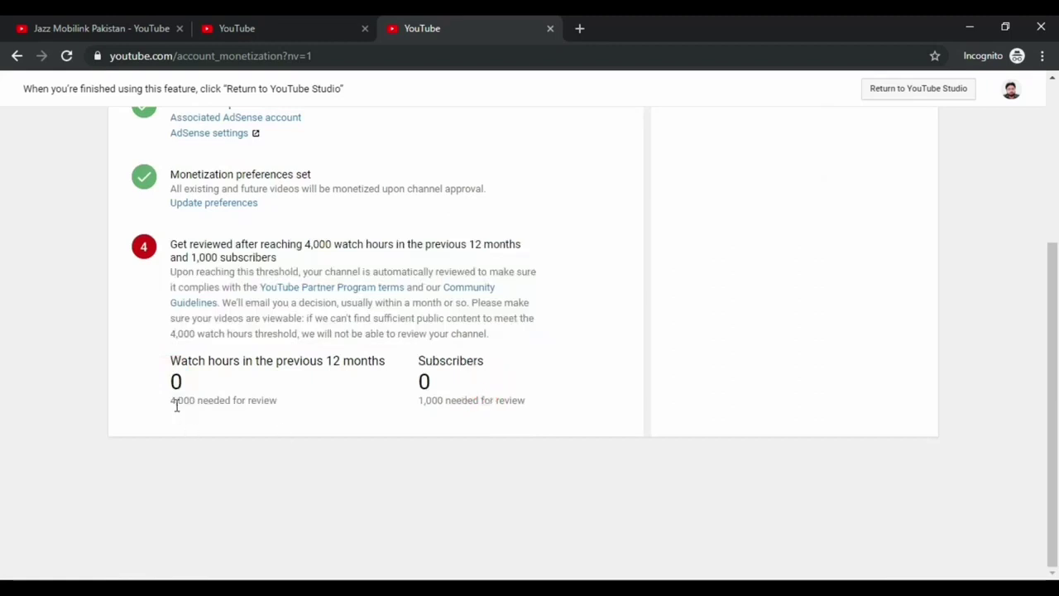
drag(171, 399, 273, 399)
click(166, 361)
drag(180, 361, 239, 361)
click(266, 395)
scroll(271, 398, up, 3)
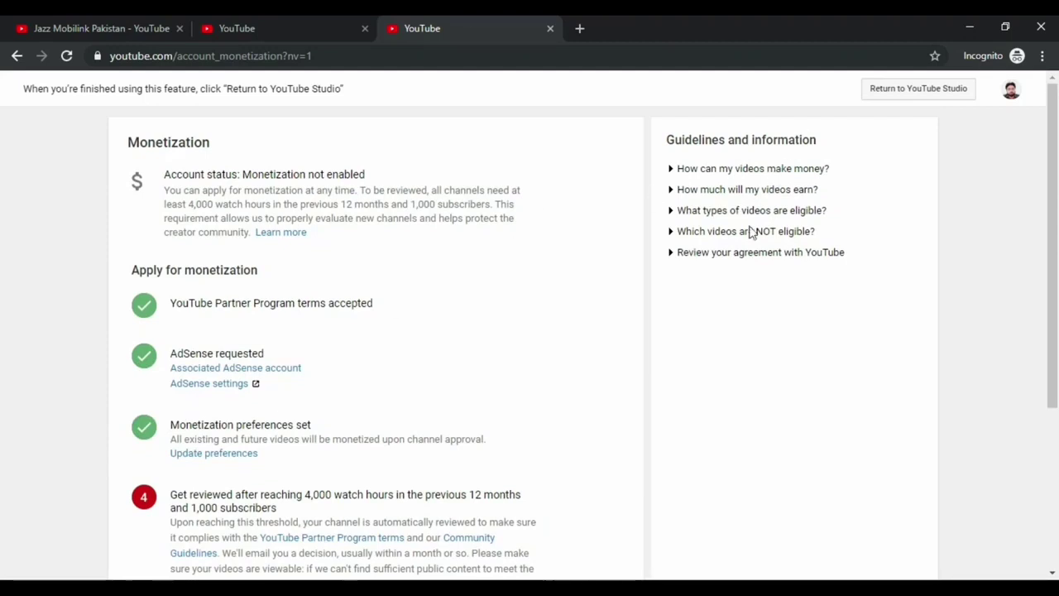
Return to the YouTube Studio dashboard and scroll the sidebar down to Other features
click(887, 96)
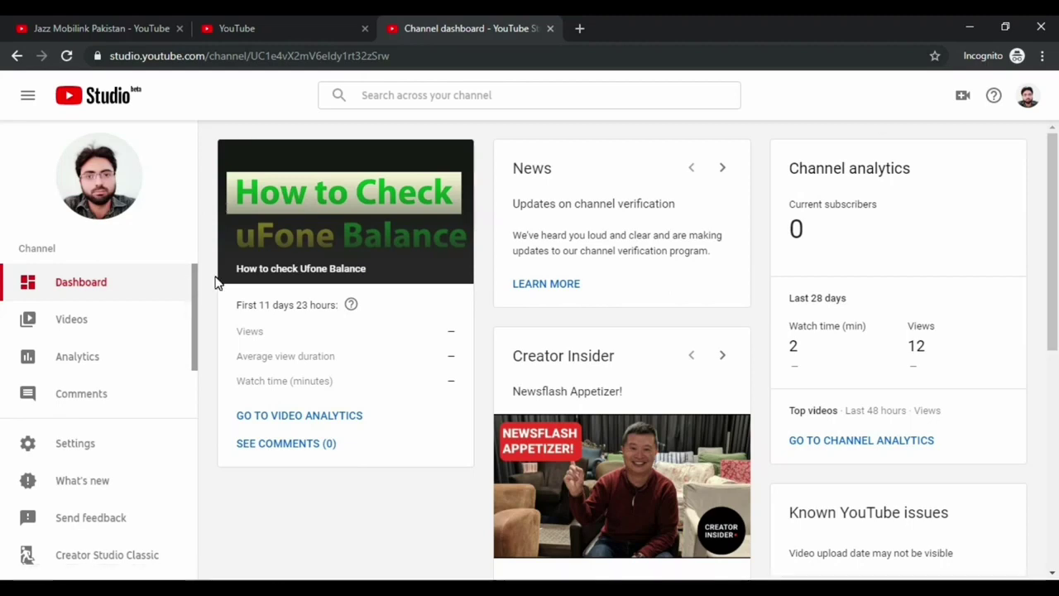
scroll(189, 314, down, 2)
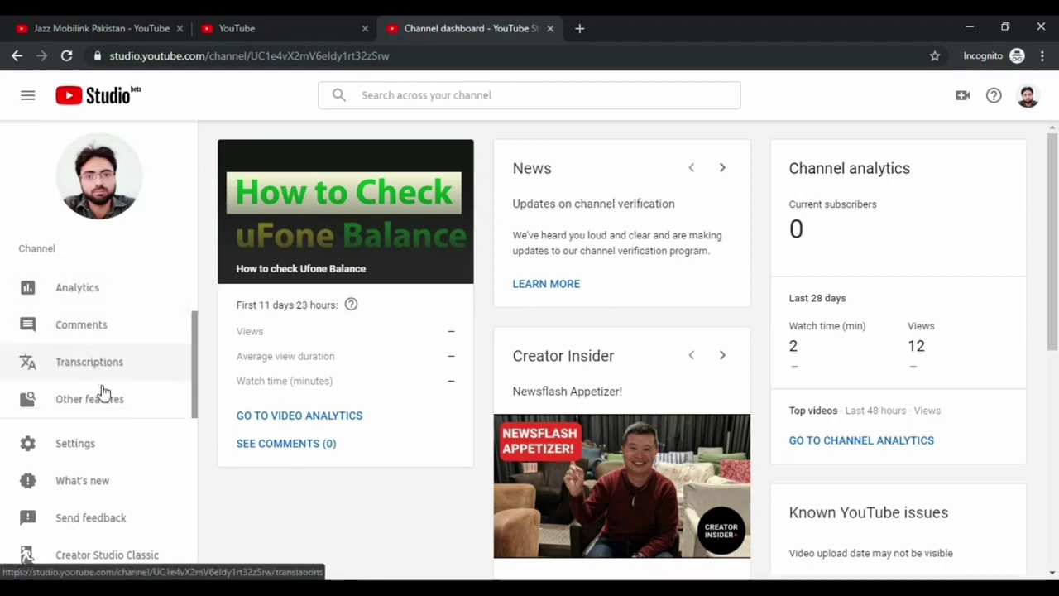
mouse_move(94, 400)
click(276, 443)
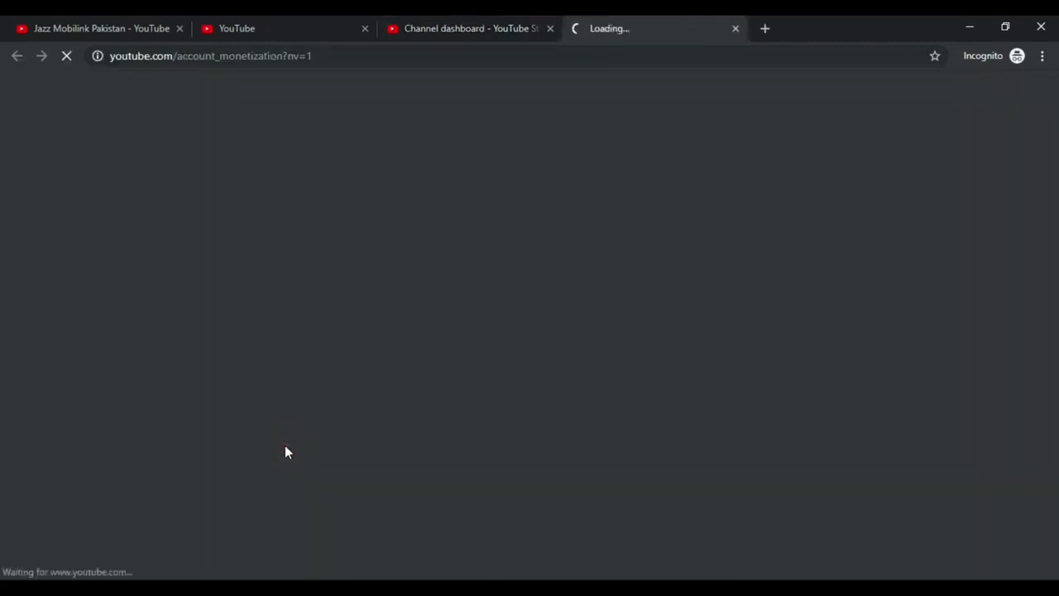
scroll(301, 355, down, 2)
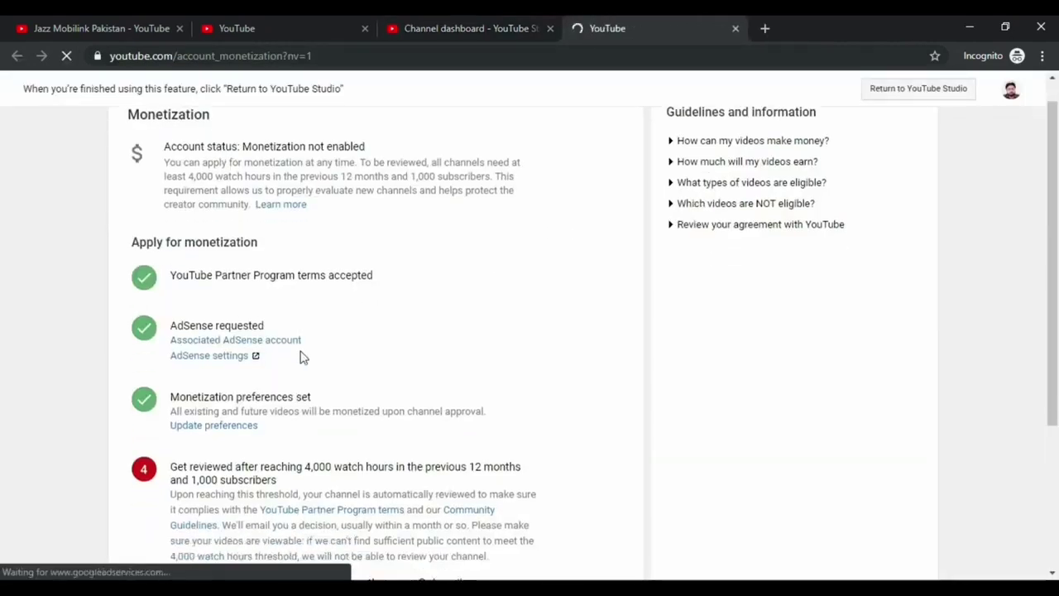
drag(169, 148, 374, 148)
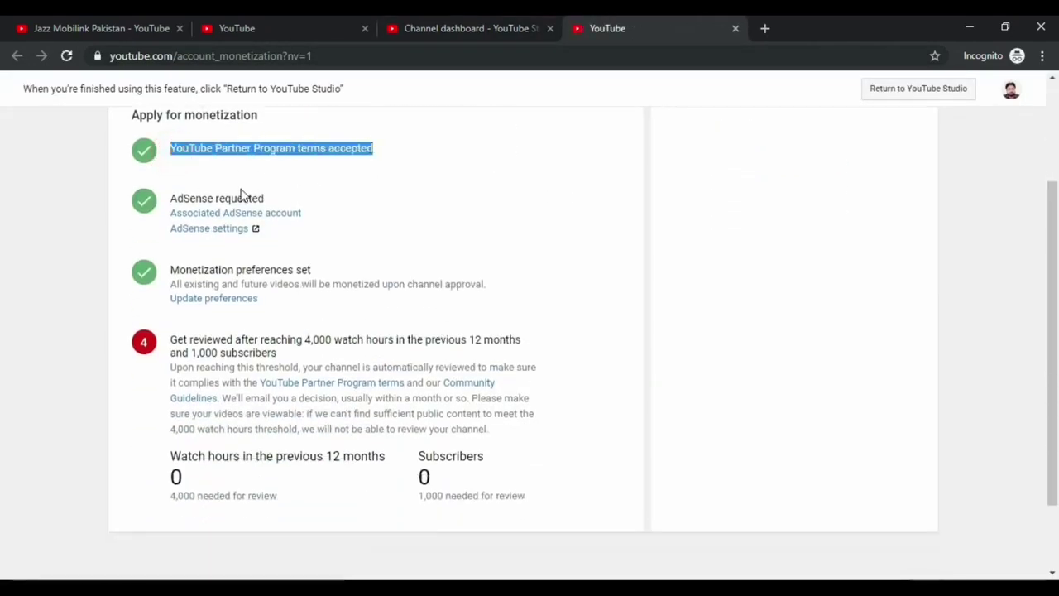
drag(170, 197, 283, 199)
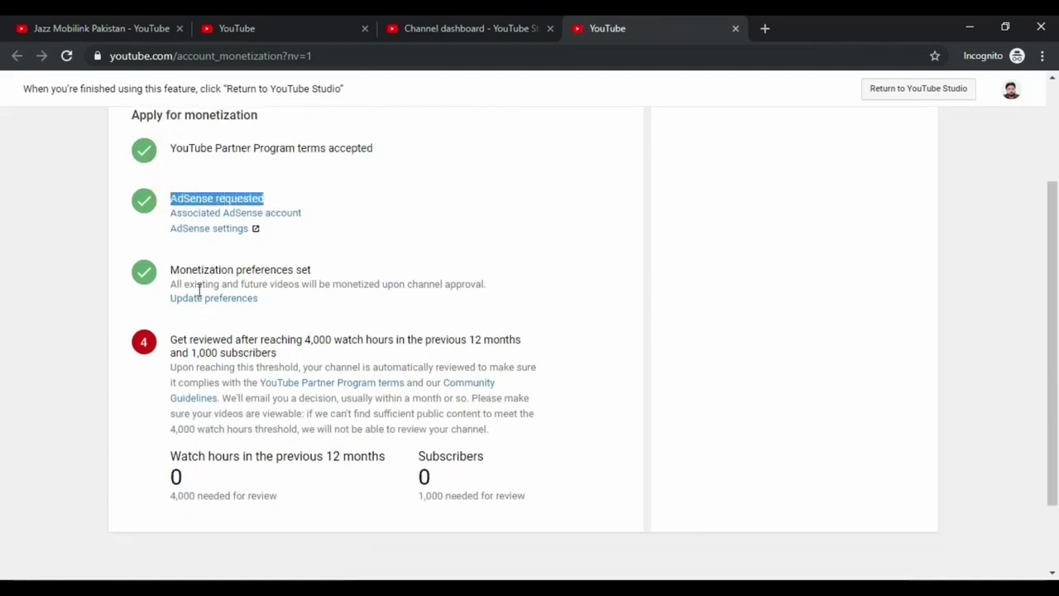
drag(170, 270, 334, 270)
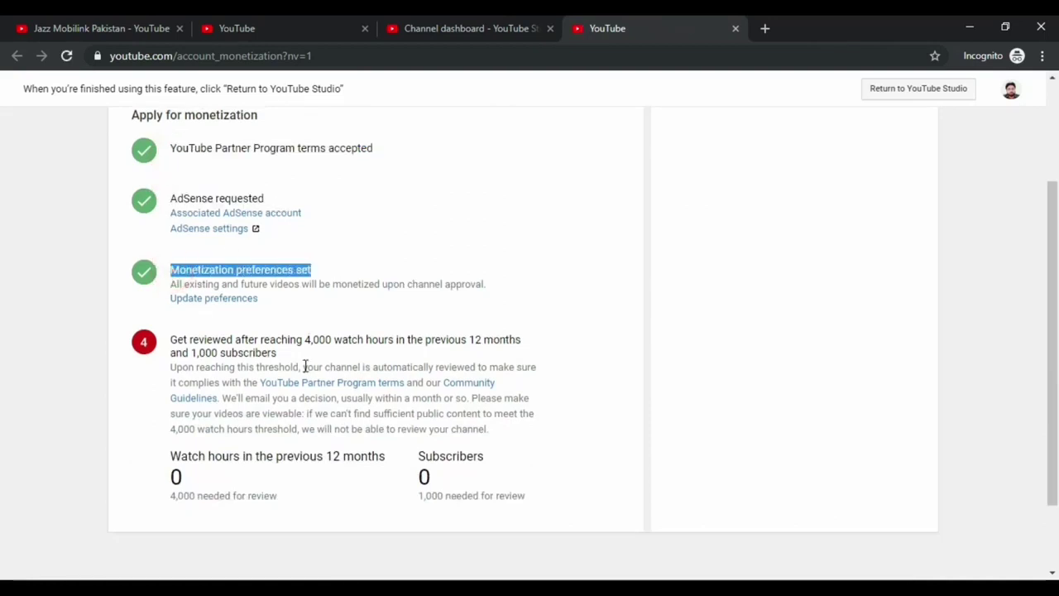
scroll(277, 415, up, 2)
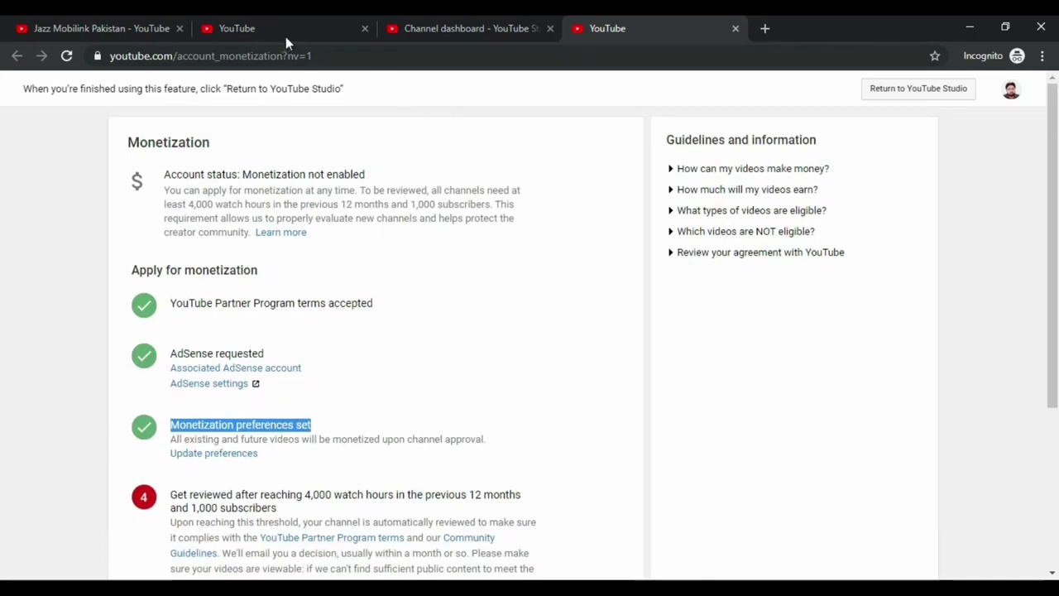
click(734, 28)
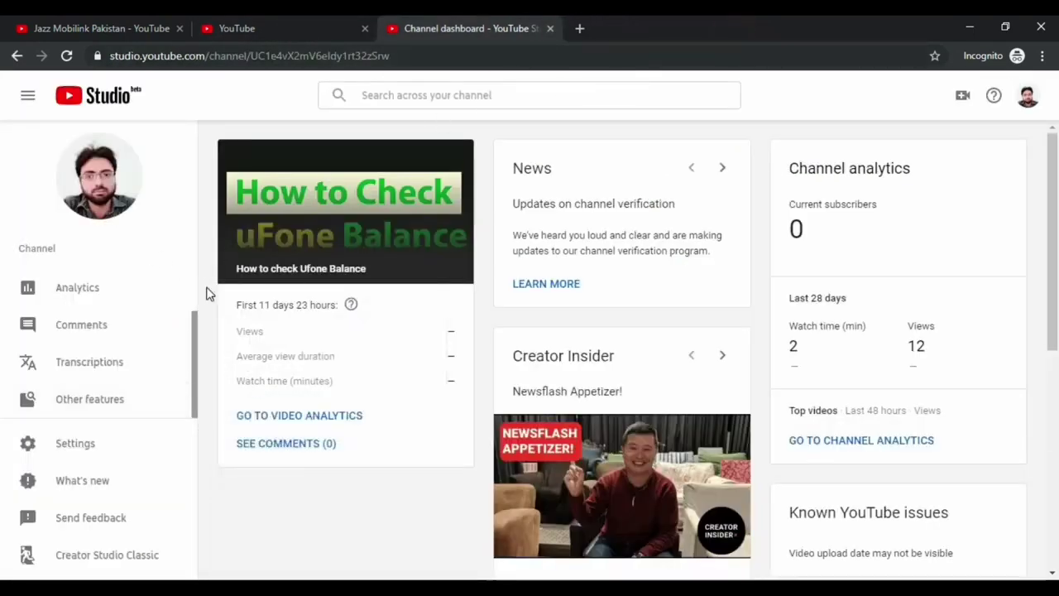
drag(193, 318, 195, 244)
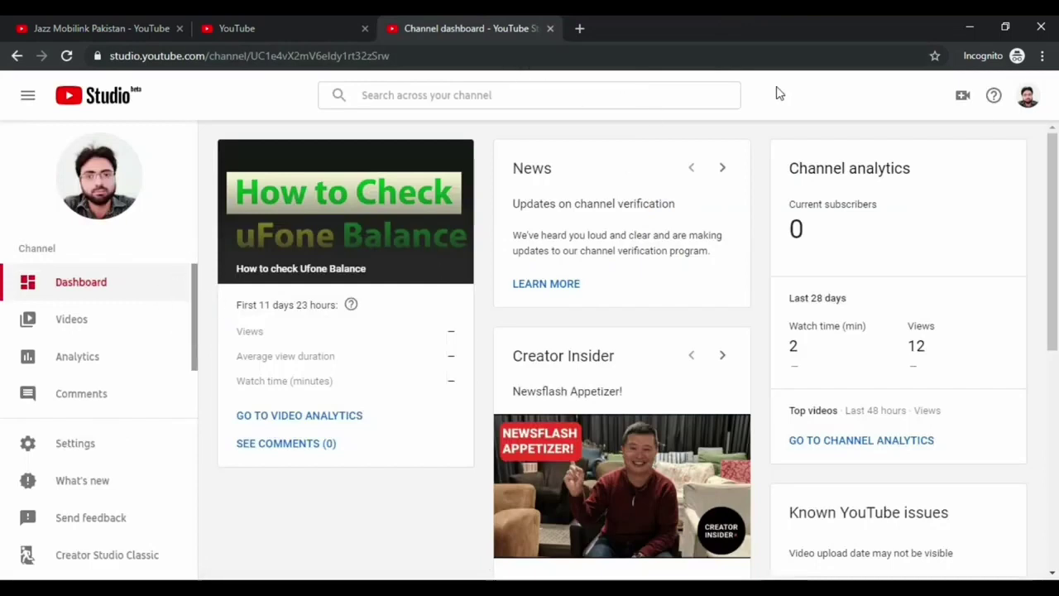
Sign out of the channel account and close the features and channel tabs
click(1027, 96)
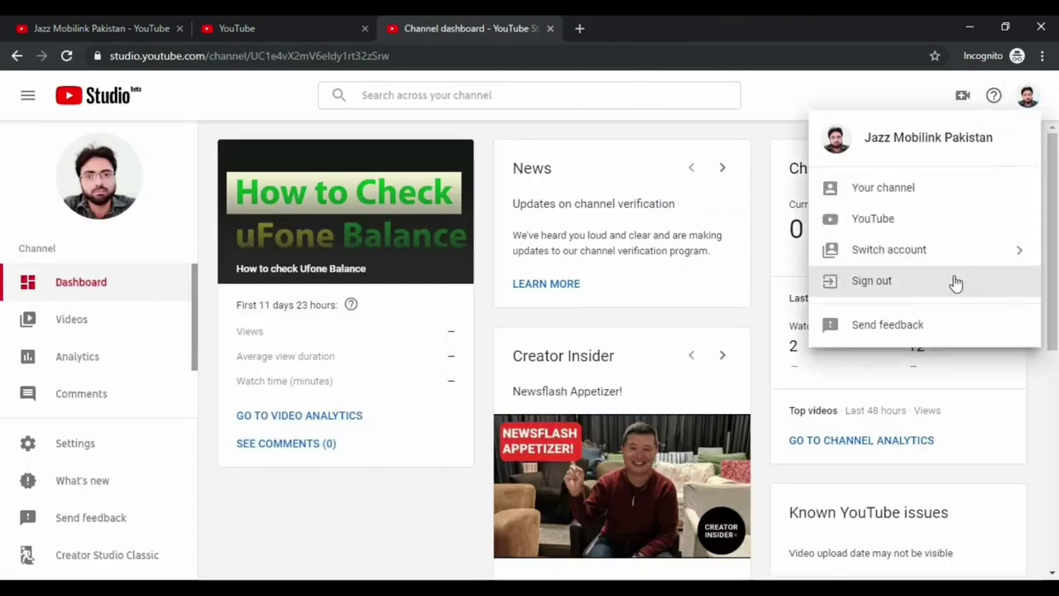
click(953, 278)
click(301, 33)
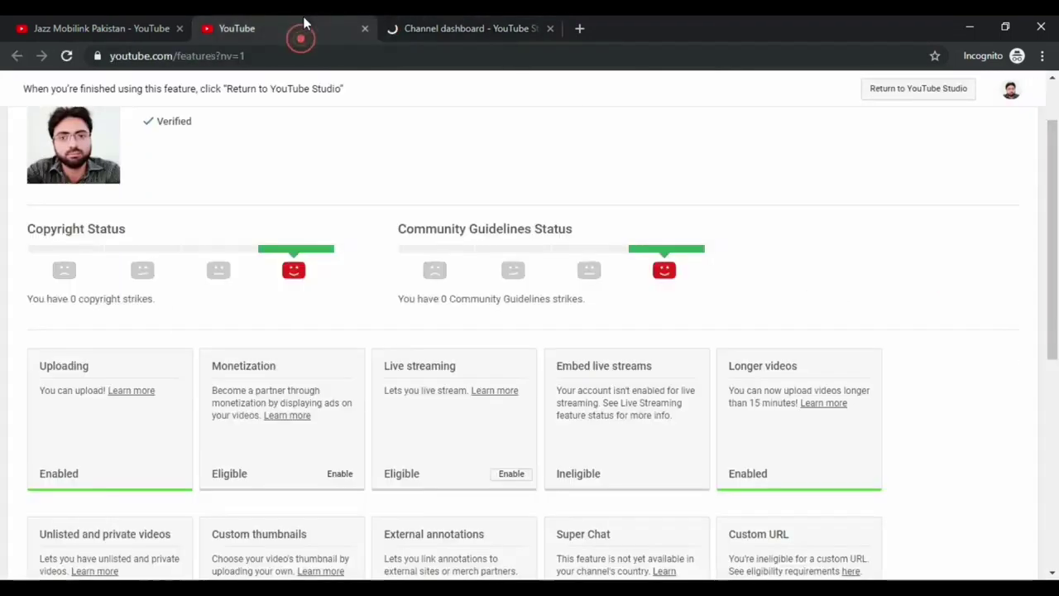
click(364, 28)
click(175, 31)
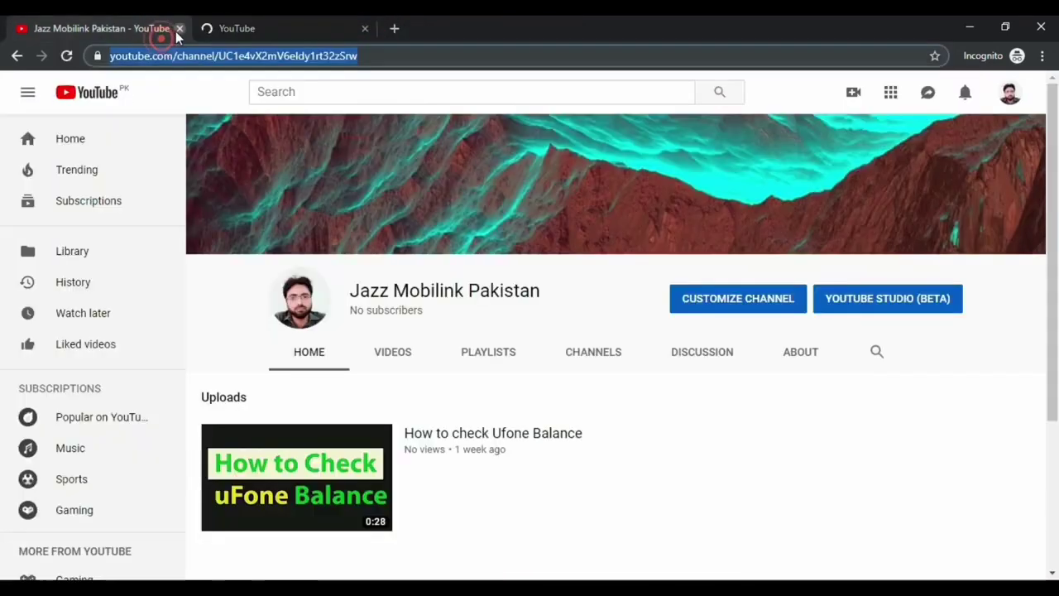
click(179, 29)
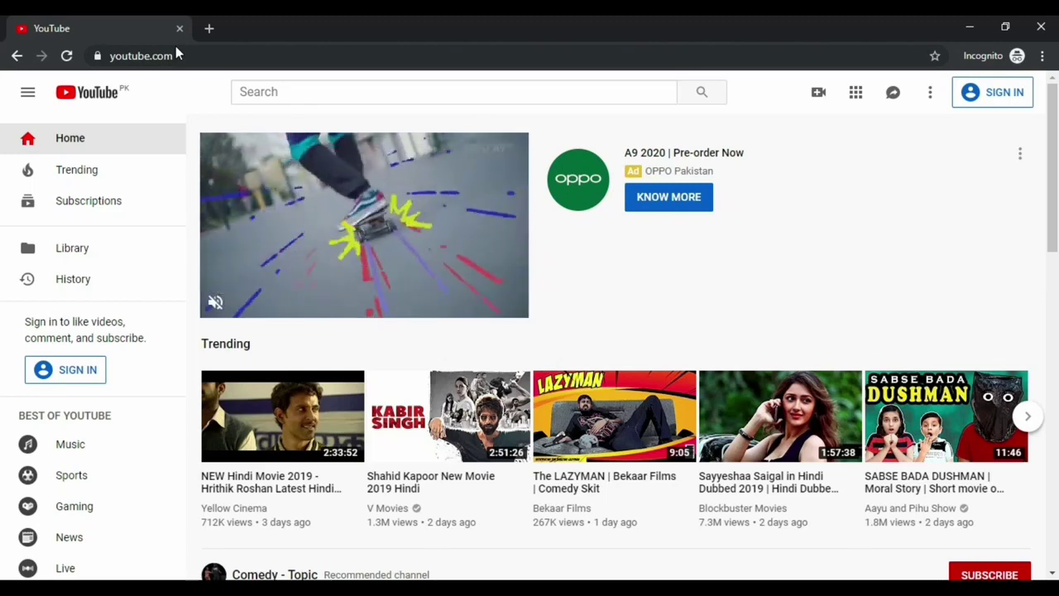
Search Google for 'gooogle adsence' and open the official Google AdSense page
click(175, 56)
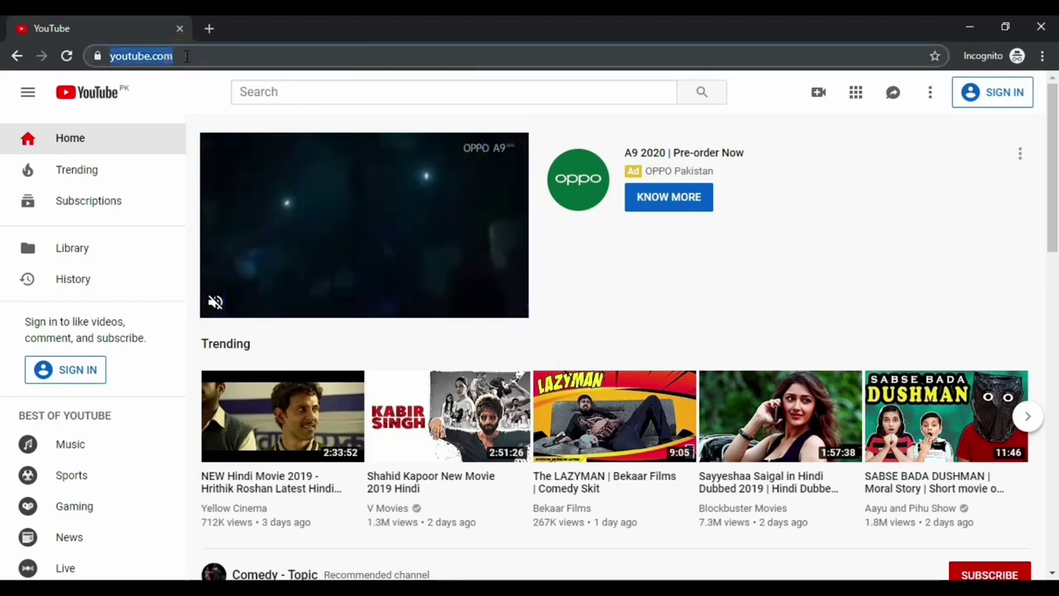
text(google)
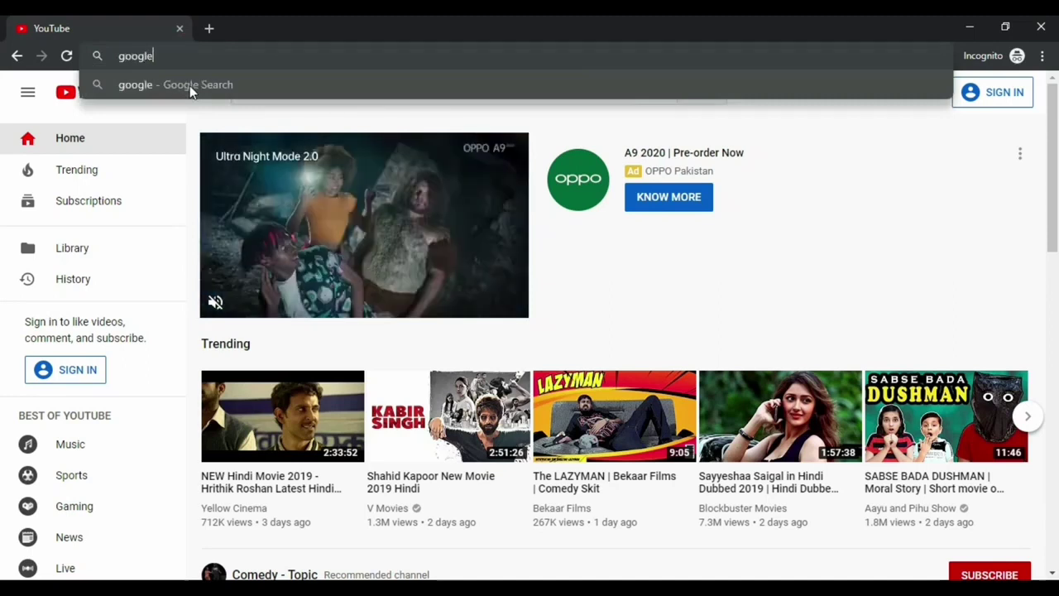
key(Return)
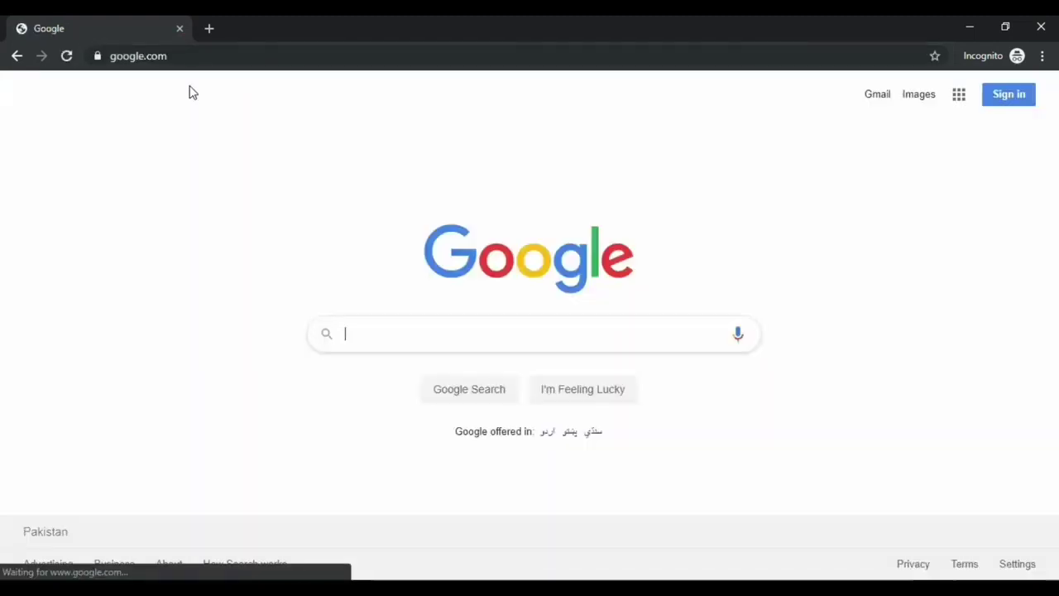
text(gooogle)
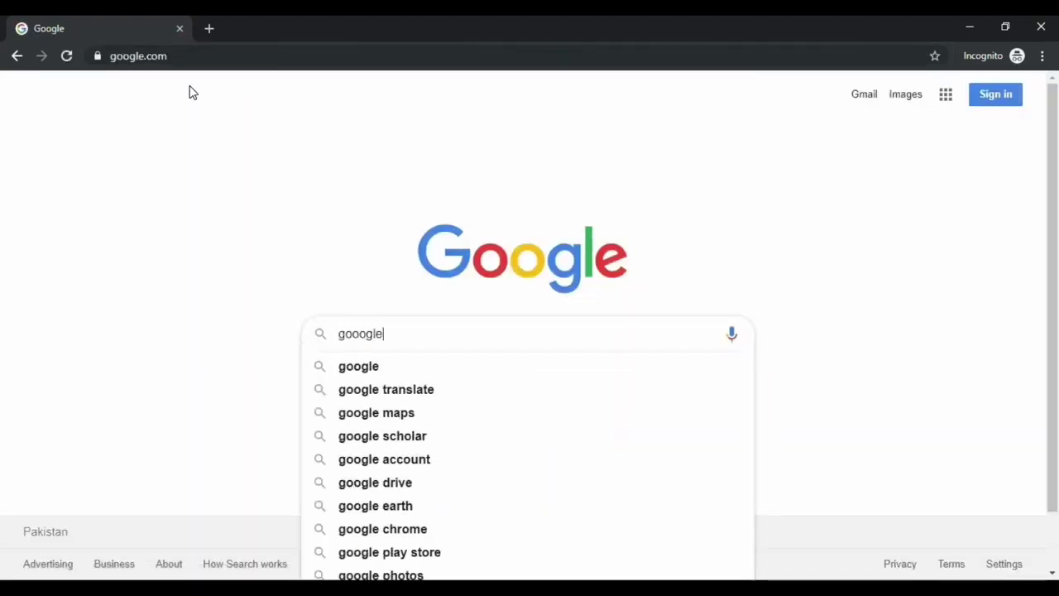
text( adsence)
key(Return)
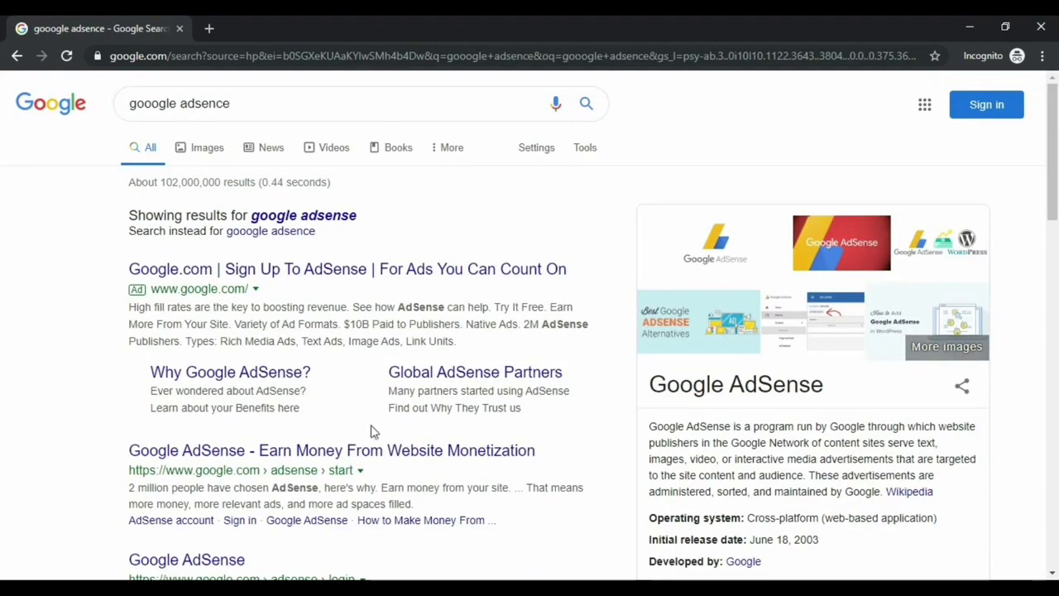
click(469, 457)
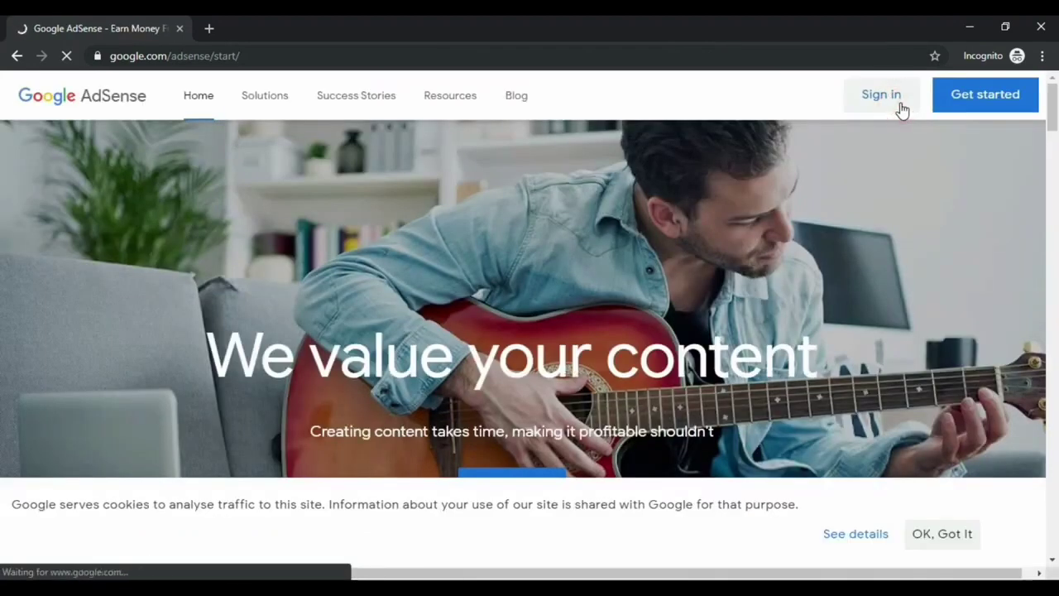
Sign in to AdSense with the channel's Google account and its password
click(881, 94)
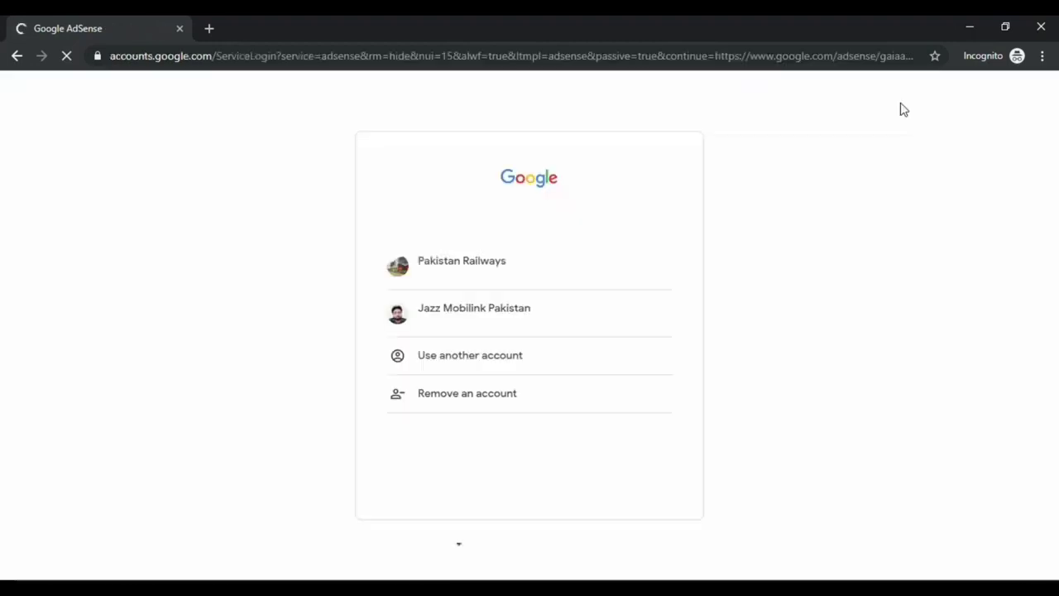
click(560, 329)
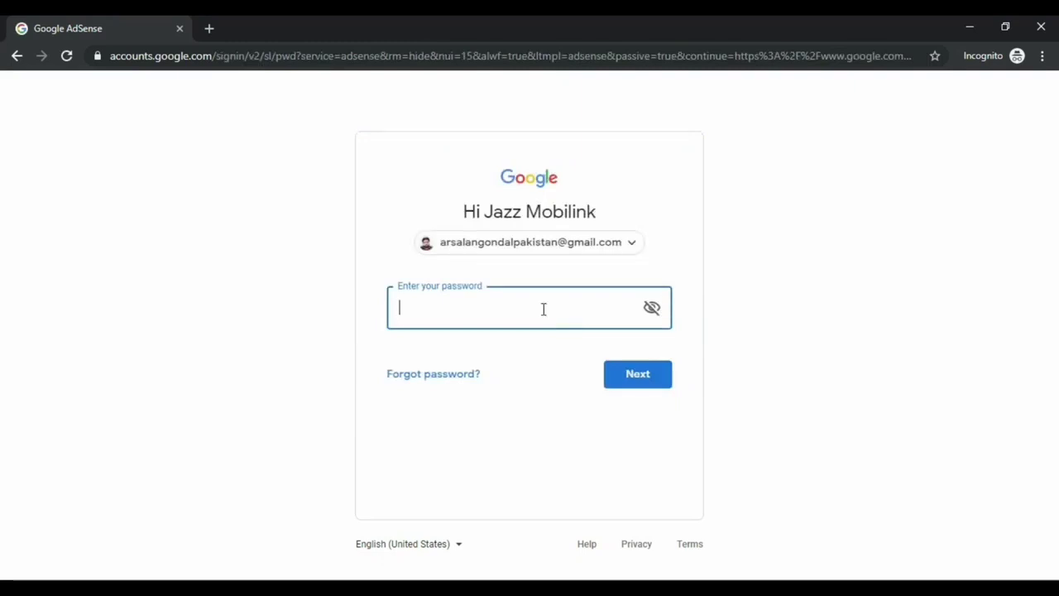
text(•••••)
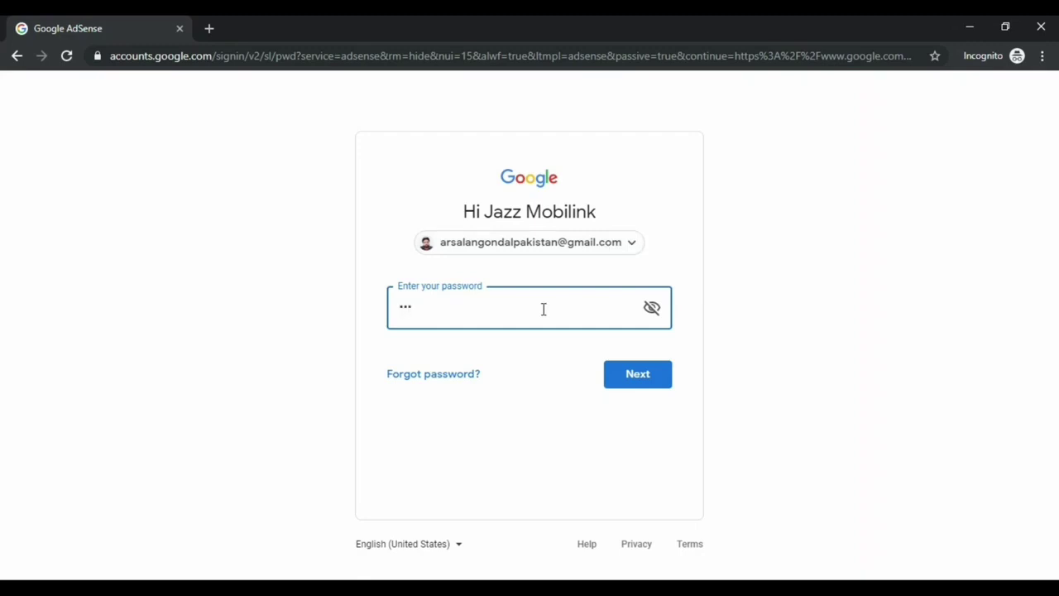
text(••••)
click(653, 375)
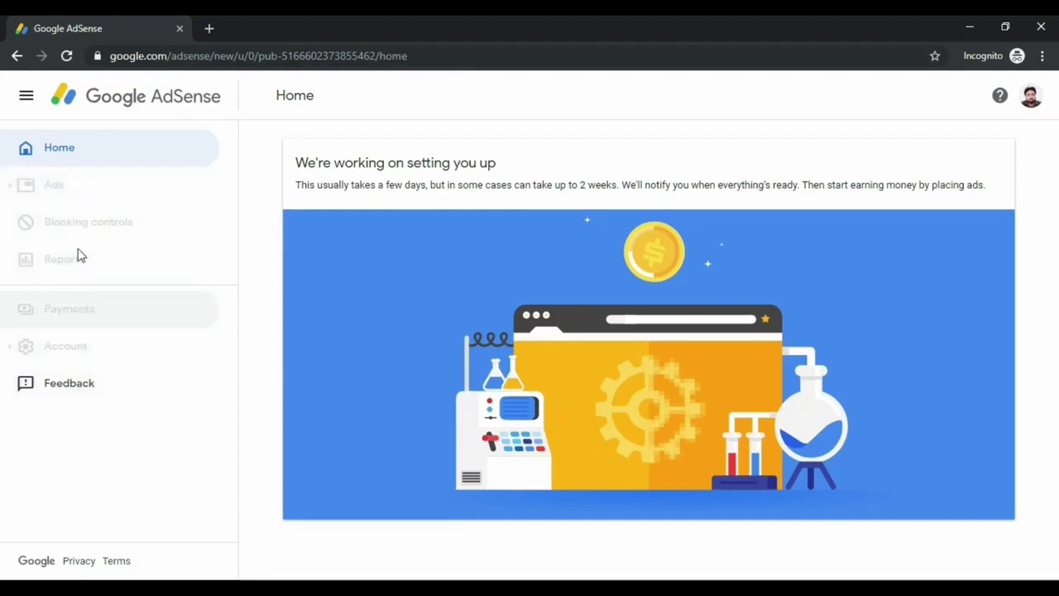
Check the greyed-out sidebar menu items of the new AdSense account
click(78, 189)
click(94, 218)
click(82, 260)
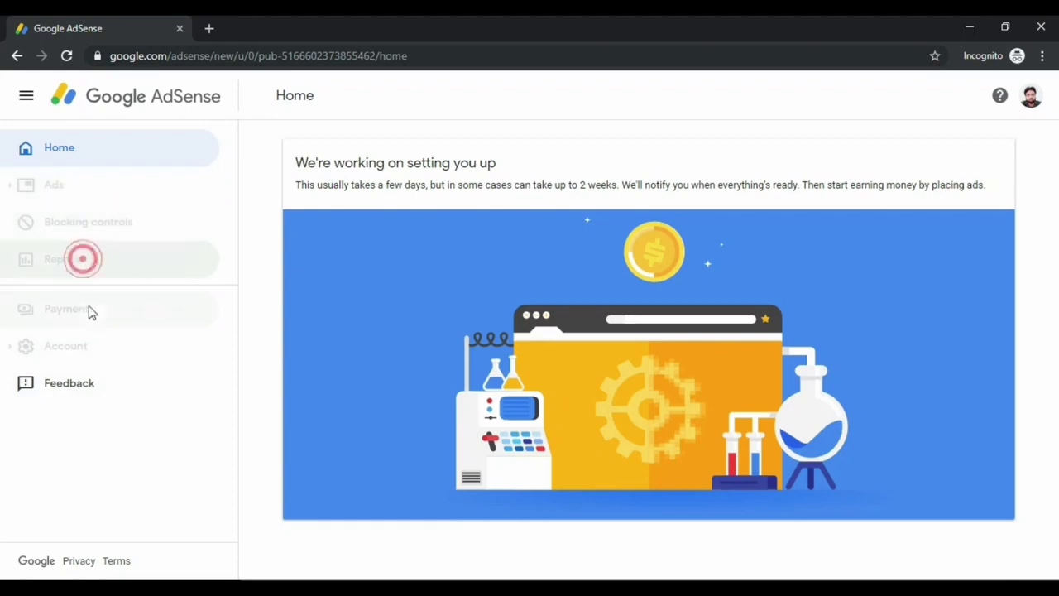
click(91, 311)
click(88, 345)
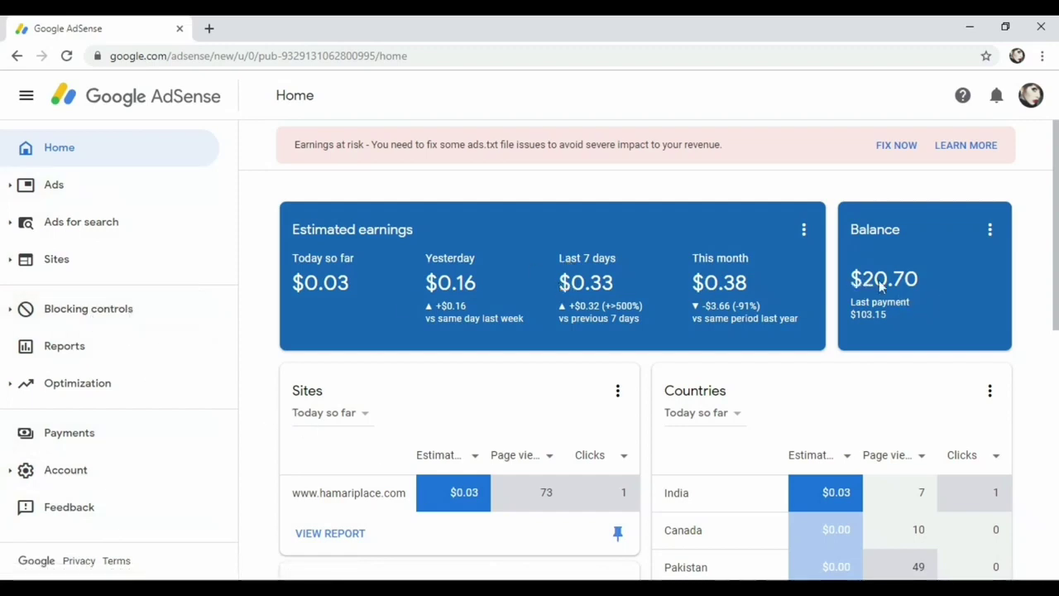
click(851, 305)
click(857, 283)
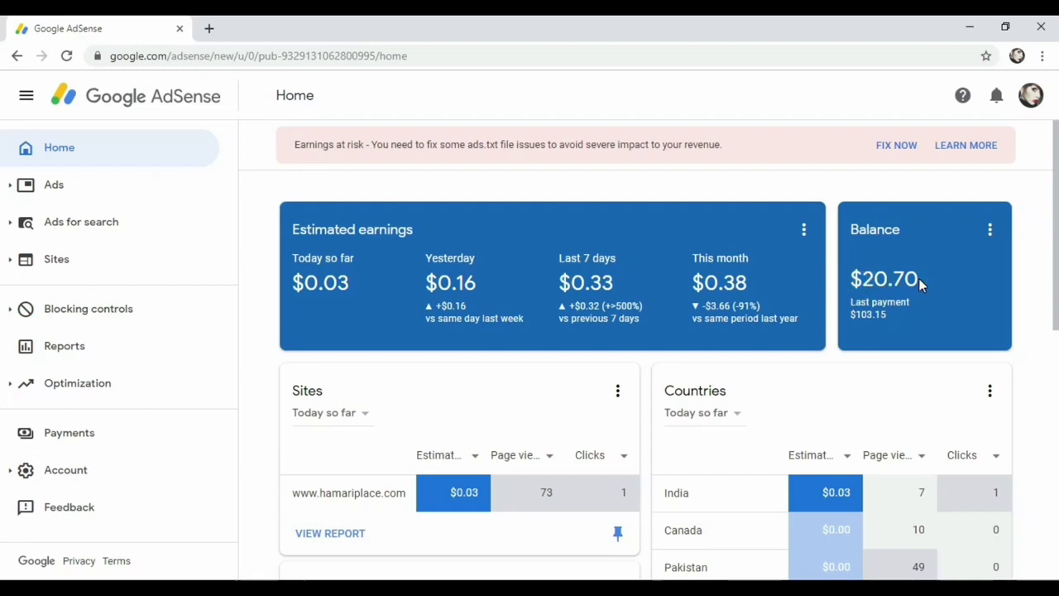
click(893, 278)
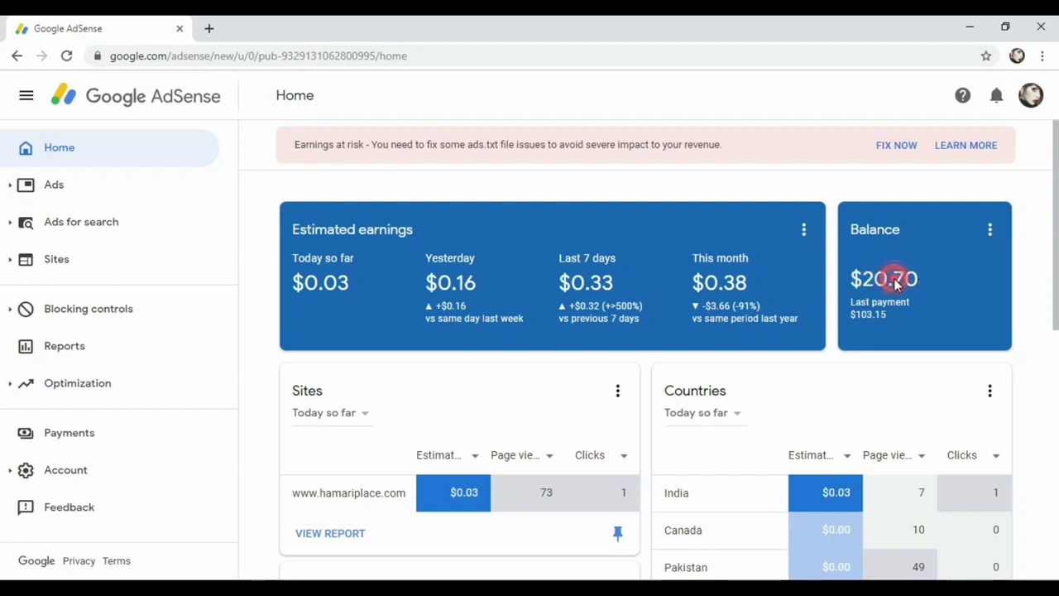
click(751, 285)
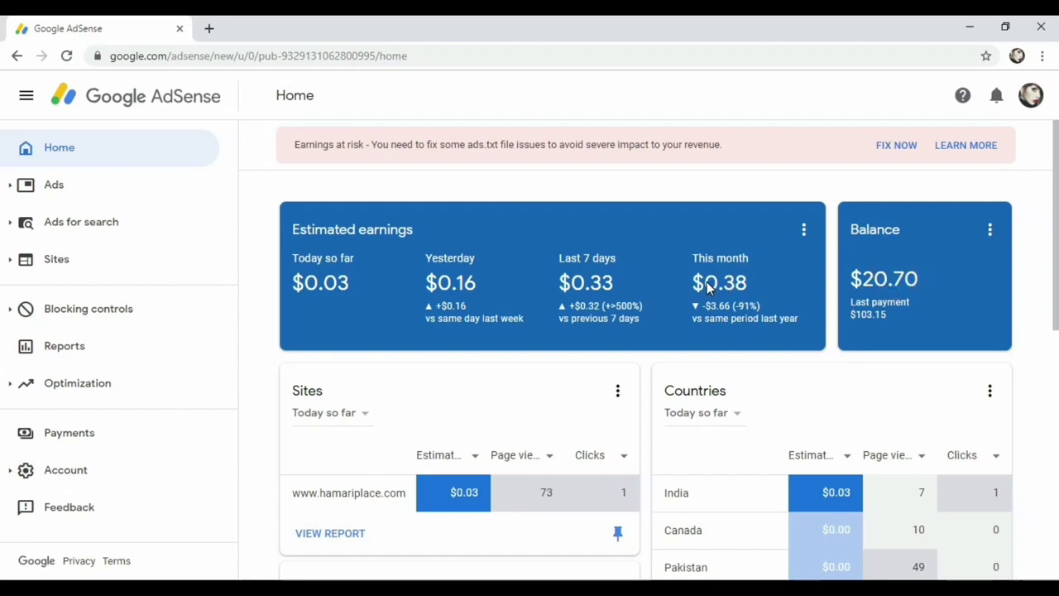
click(319, 228)
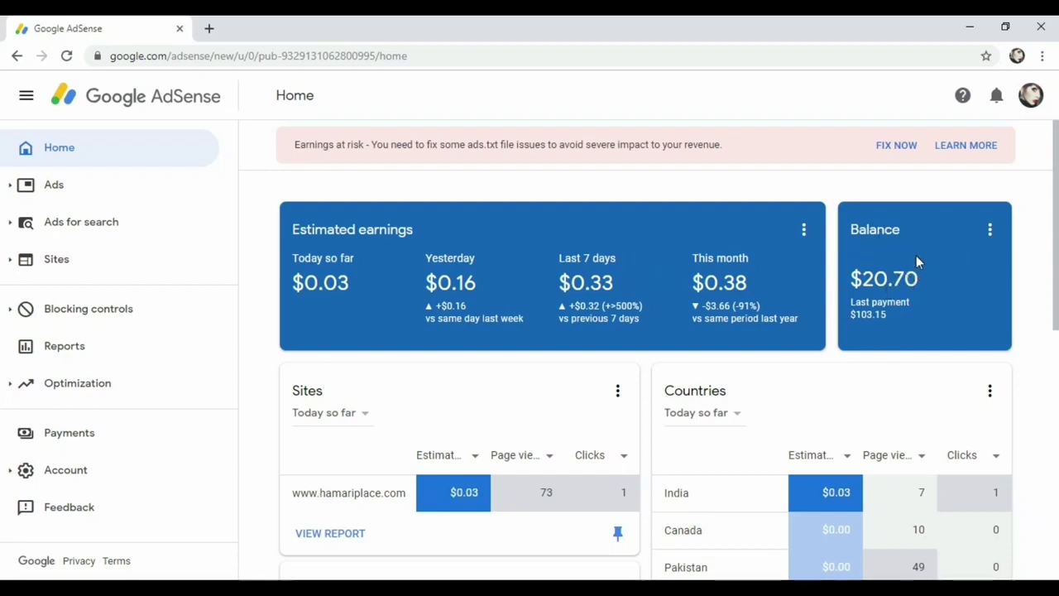
Review the $20.70 earnings and $100.00 threshold on Payments, then open Sep 1 – 21, 2019 transactions
click(96, 443)
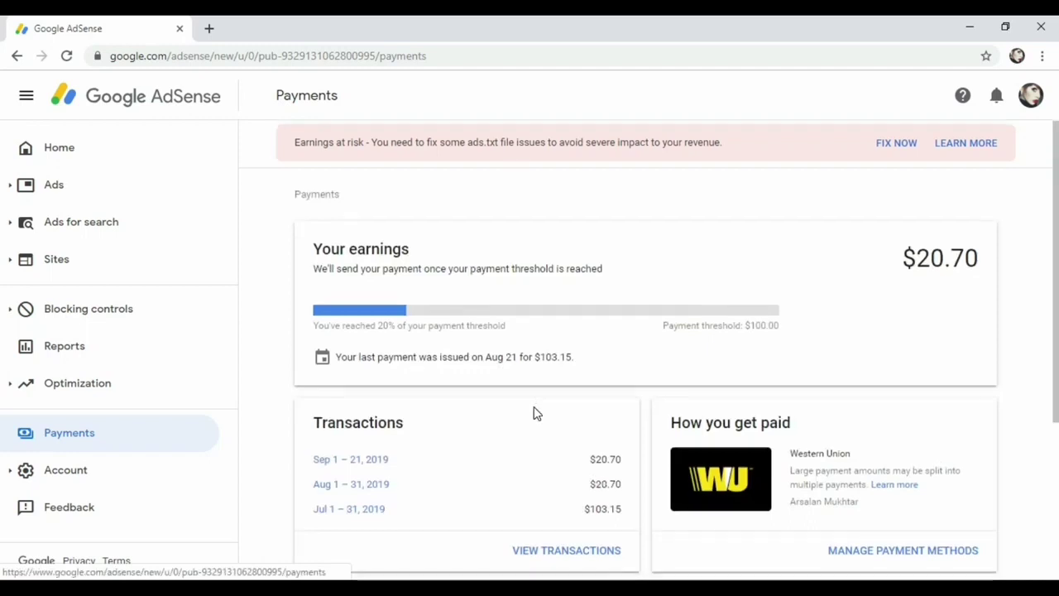
scroll(532, 409, down, 1)
scroll(527, 405, up, 1)
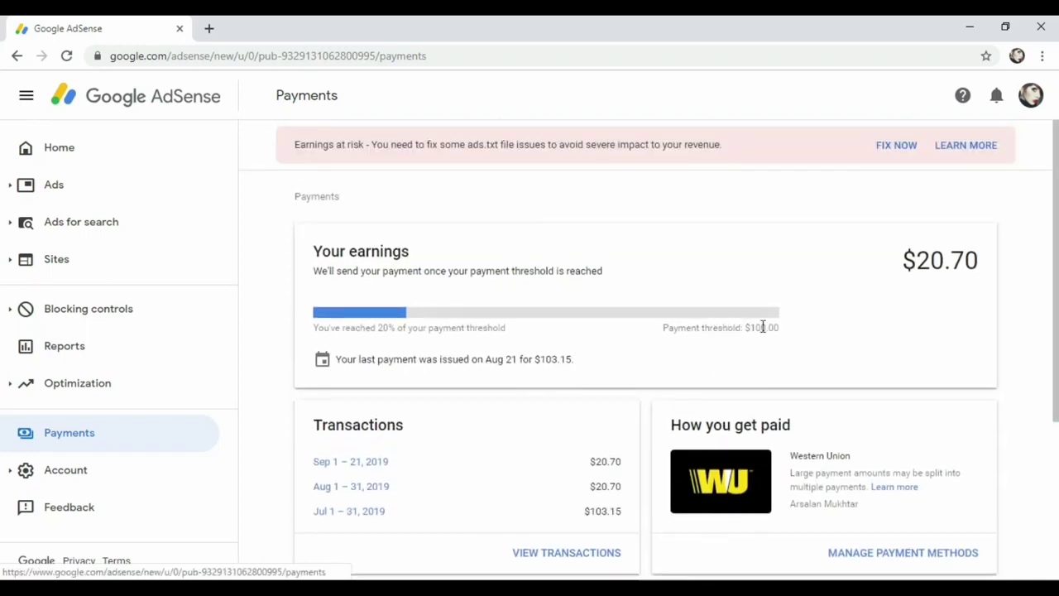
drag(746, 328, 776, 325)
click(803, 326)
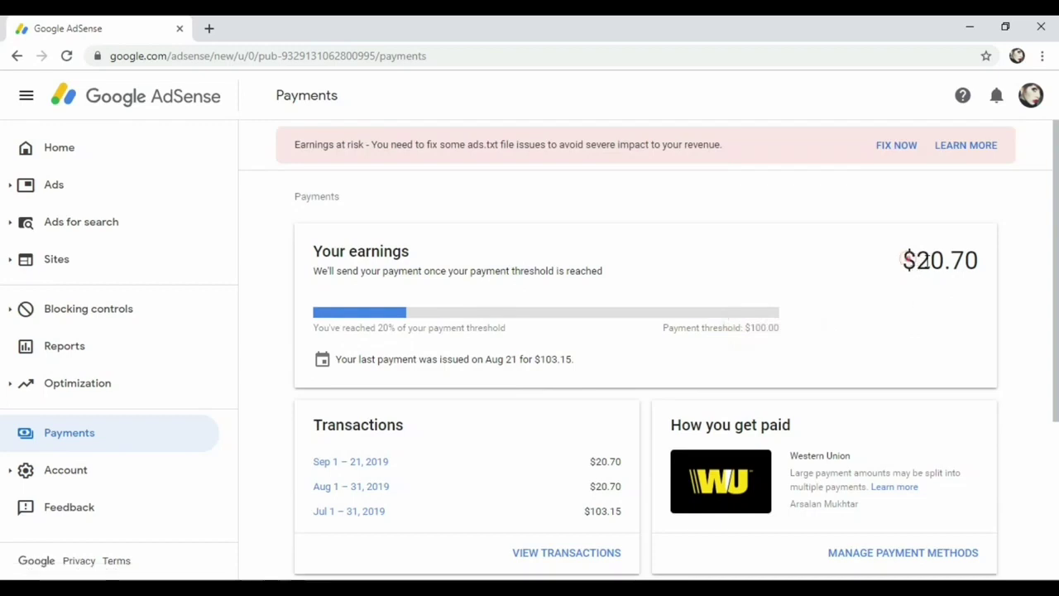
drag(900, 259, 980, 261)
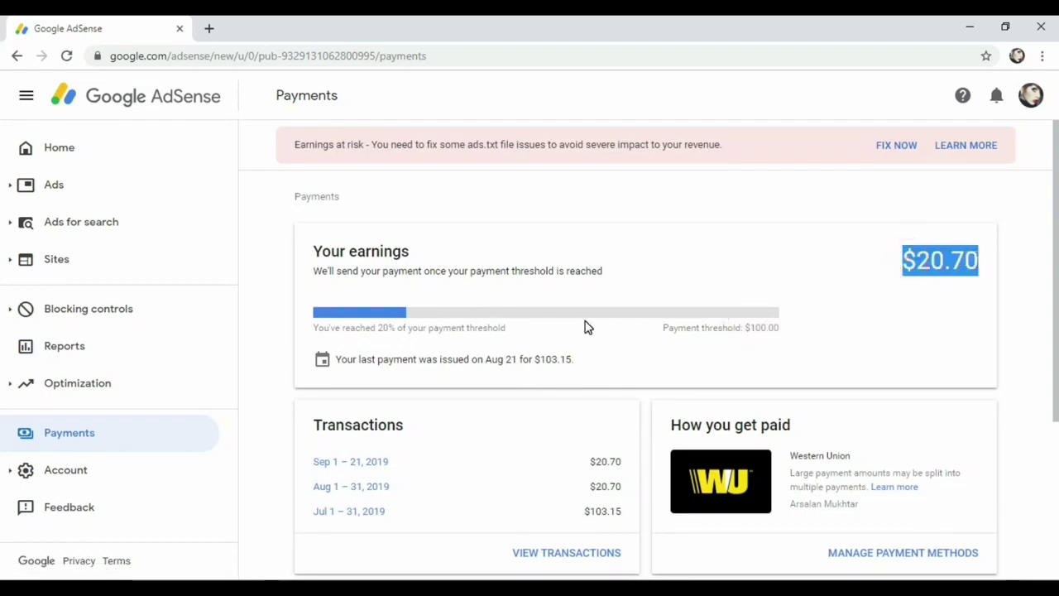
scroll(586, 326, down, 1)
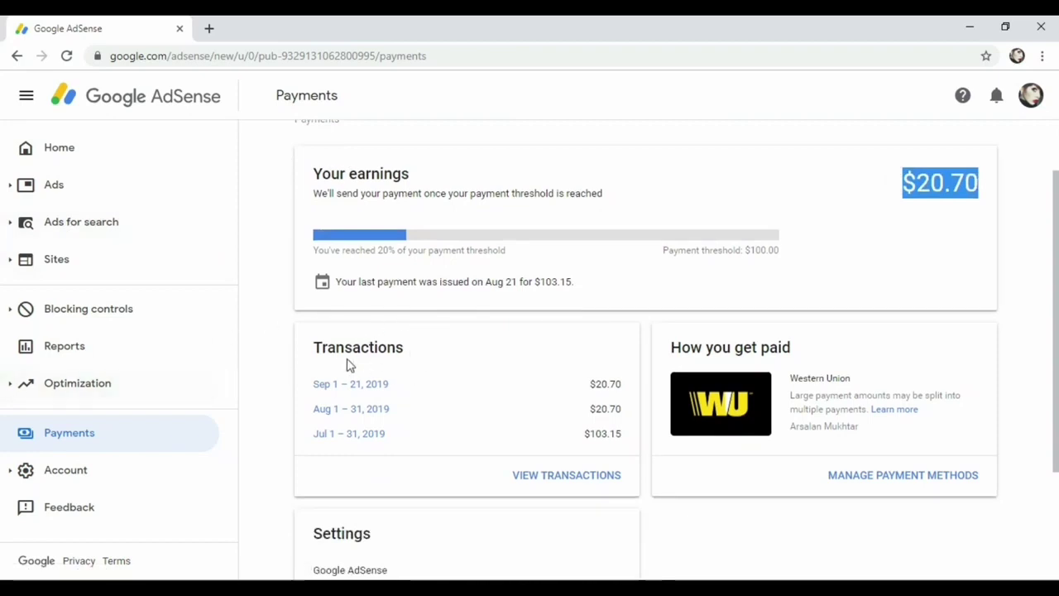
click(370, 387)
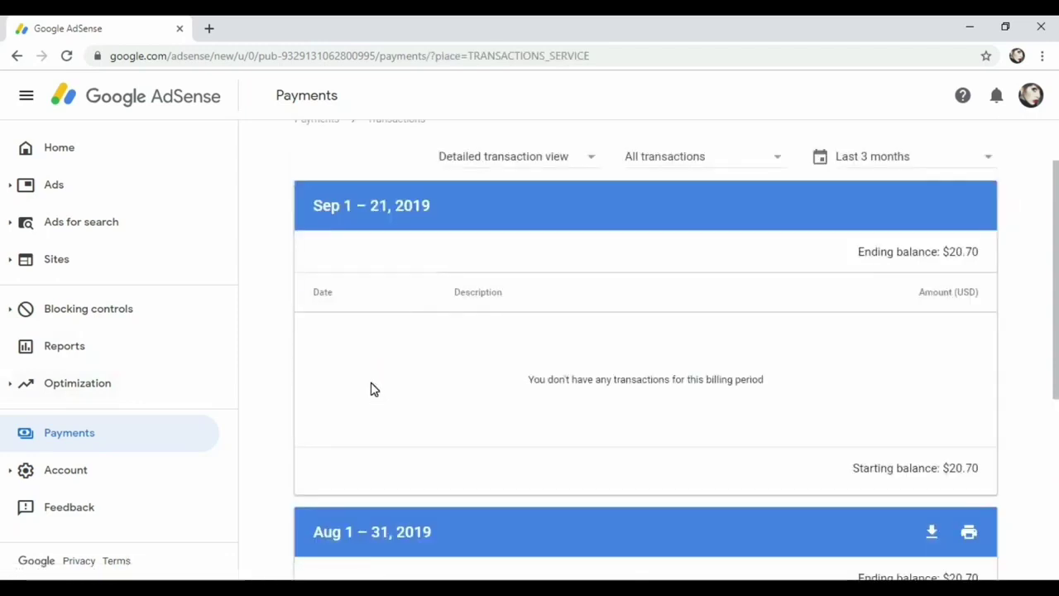
Zoom in on the Aug 2019 transactions and highlight the $20.44 YouTube earnings row
scroll(420, 390, down, 3)
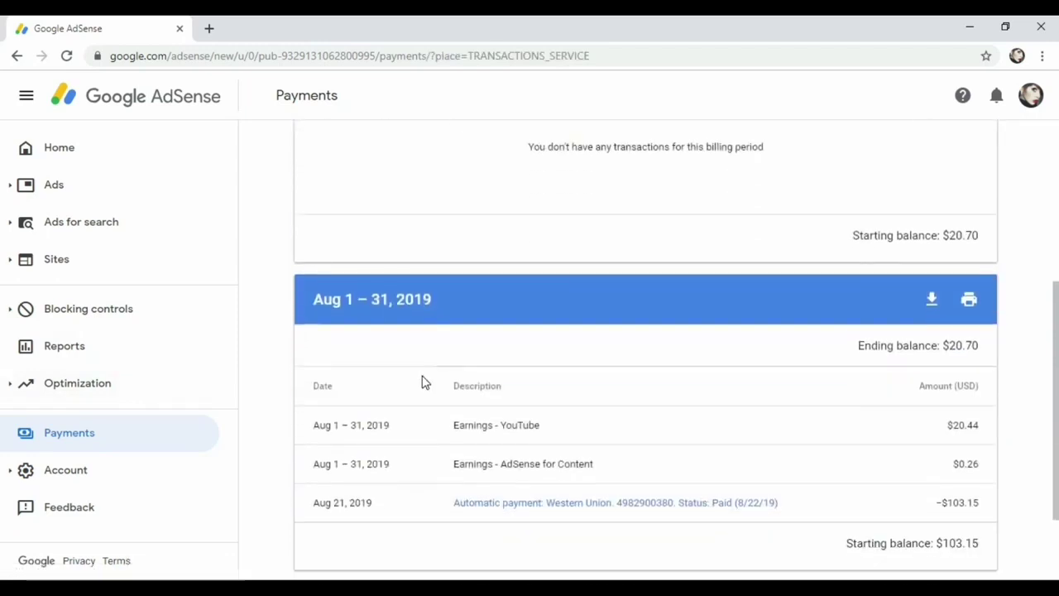
scroll(623, 401, down, 1)
scroll(499, 388, up, 1)
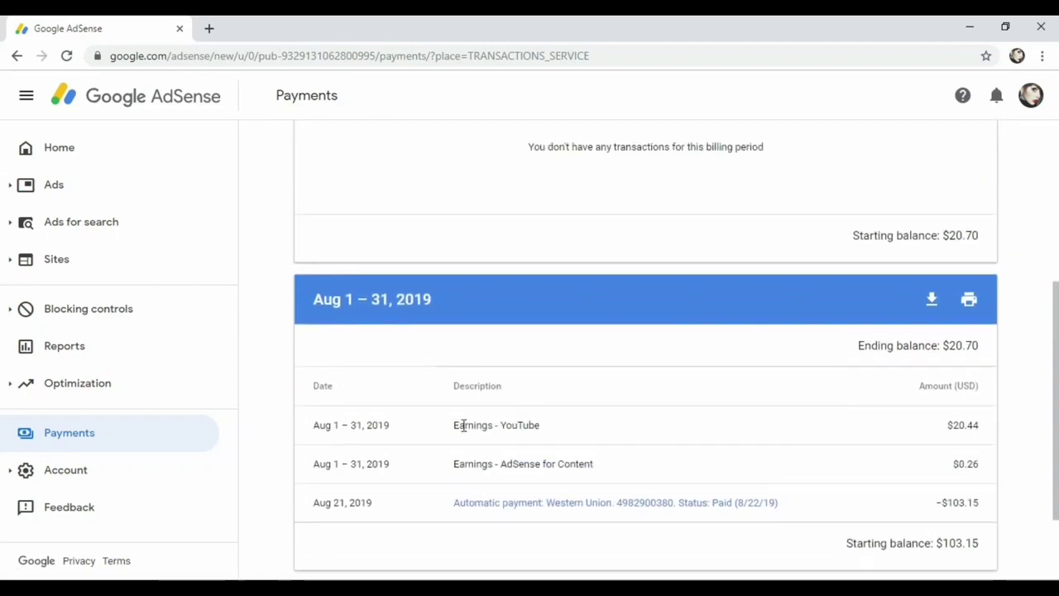
drag(451, 426, 574, 430)
click(571, 427)
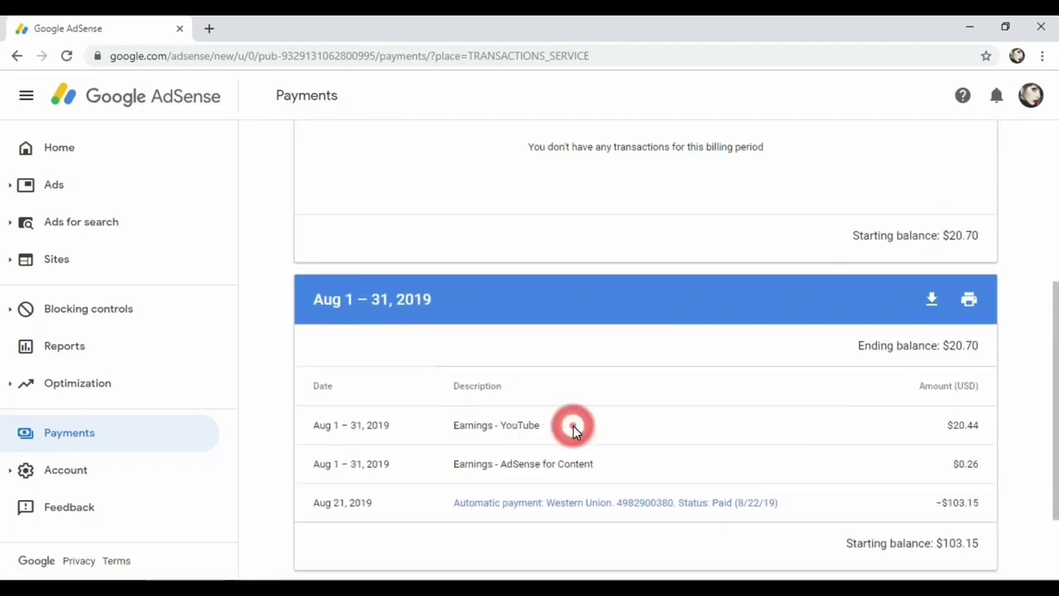
key(ctrl+plus)
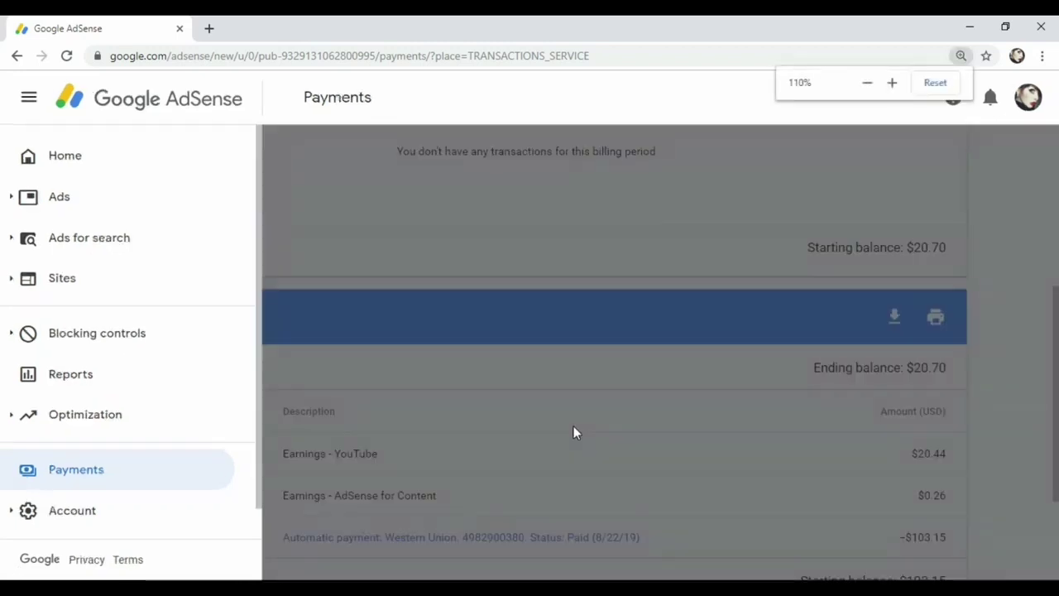
click(714, 402)
scroll(550, 435, down, 1)
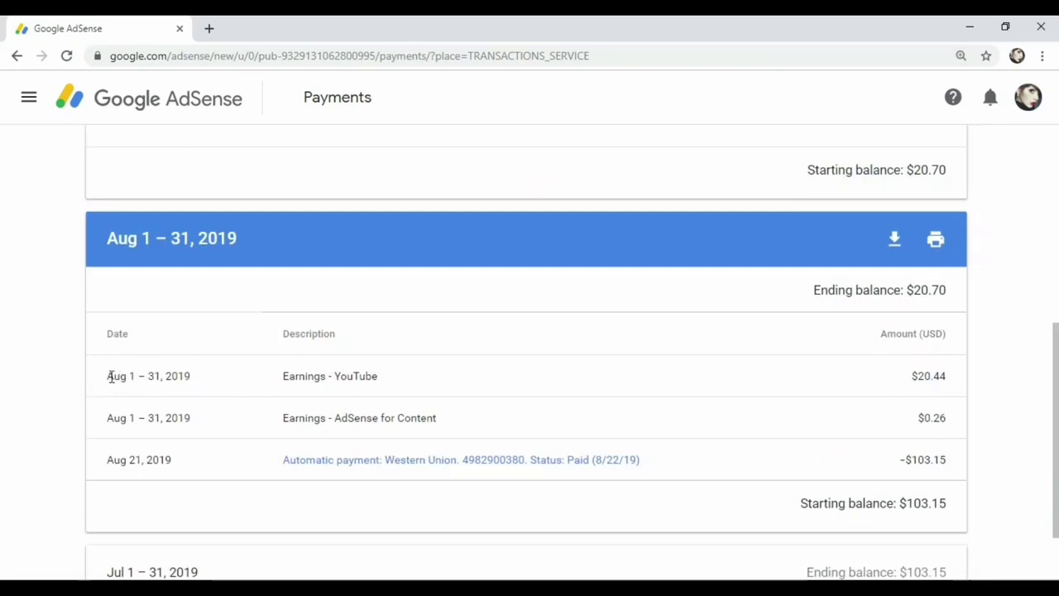
click(370, 374)
drag(105, 376, 248, 383)
click(515, 385)
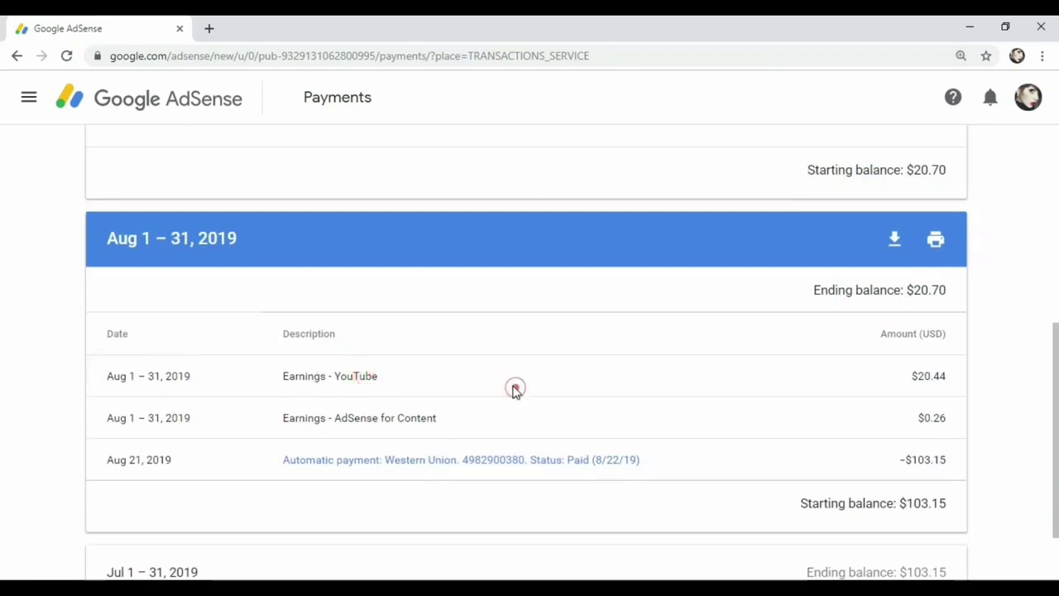
click(912, 374)
double_click(950, 379)
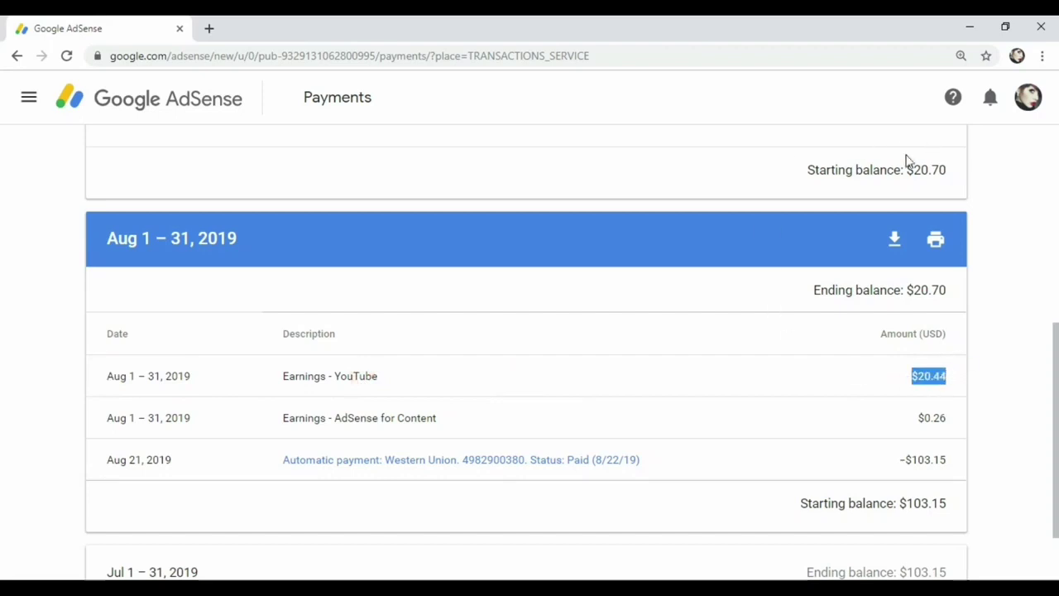
Highlight the $0.26 AdSense for Content earnings, then open the Western Union payment in a new tab
drag(282, 420, 442, 421)
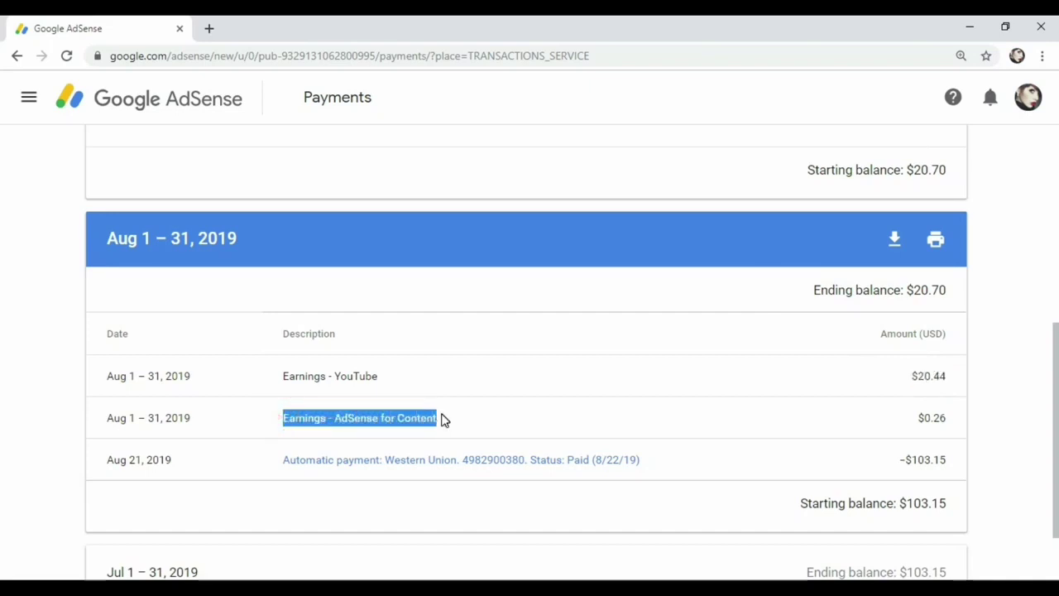
drag(910, 415, 948, 416)
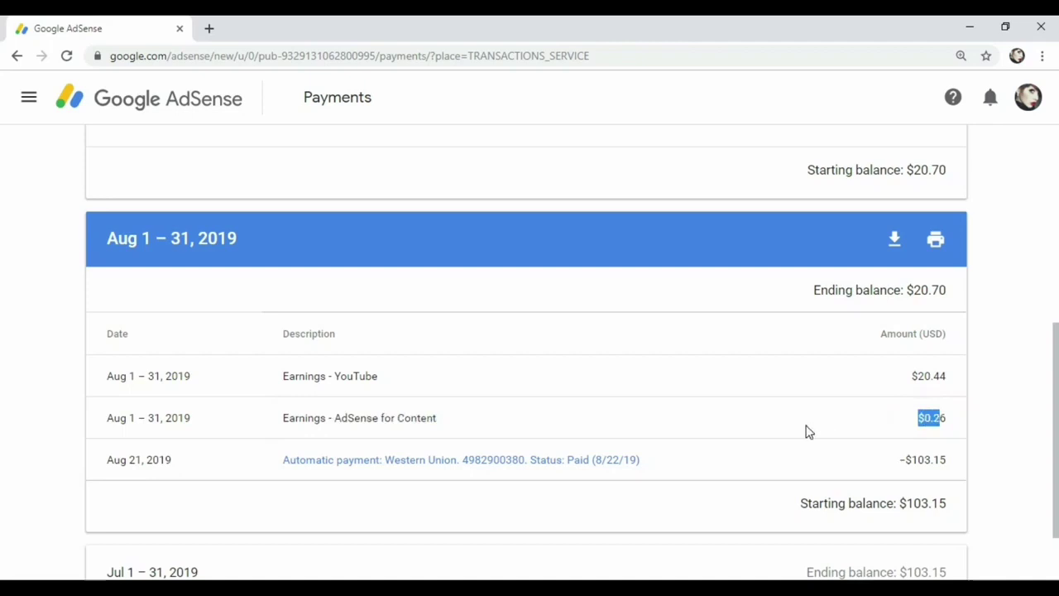
drag(283, 418, 449, 419)
click(560, 420)
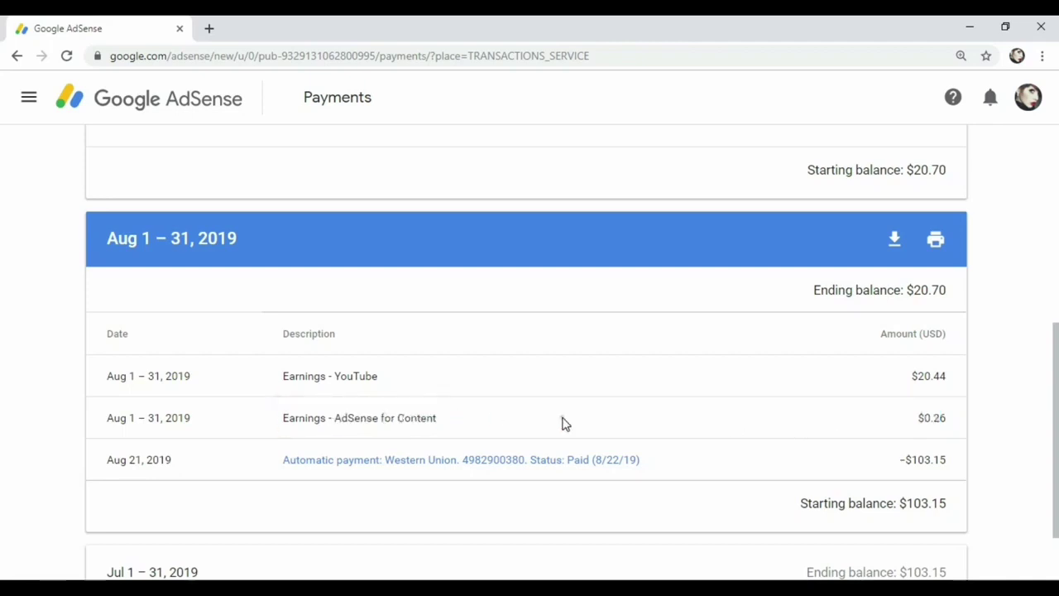
scroll(556, 422, down, 1)
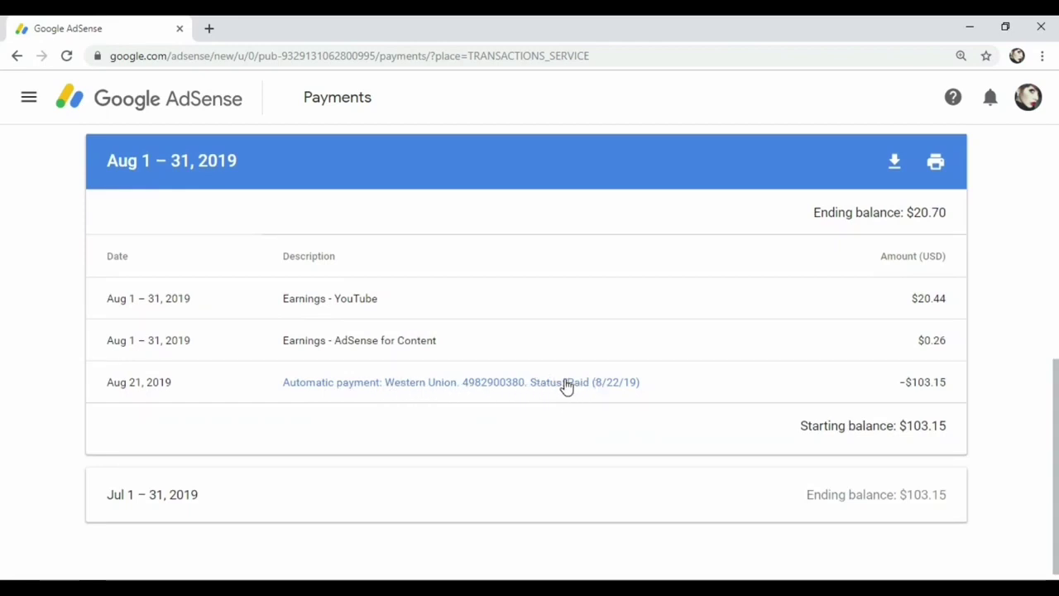
key(ctrl+minus)
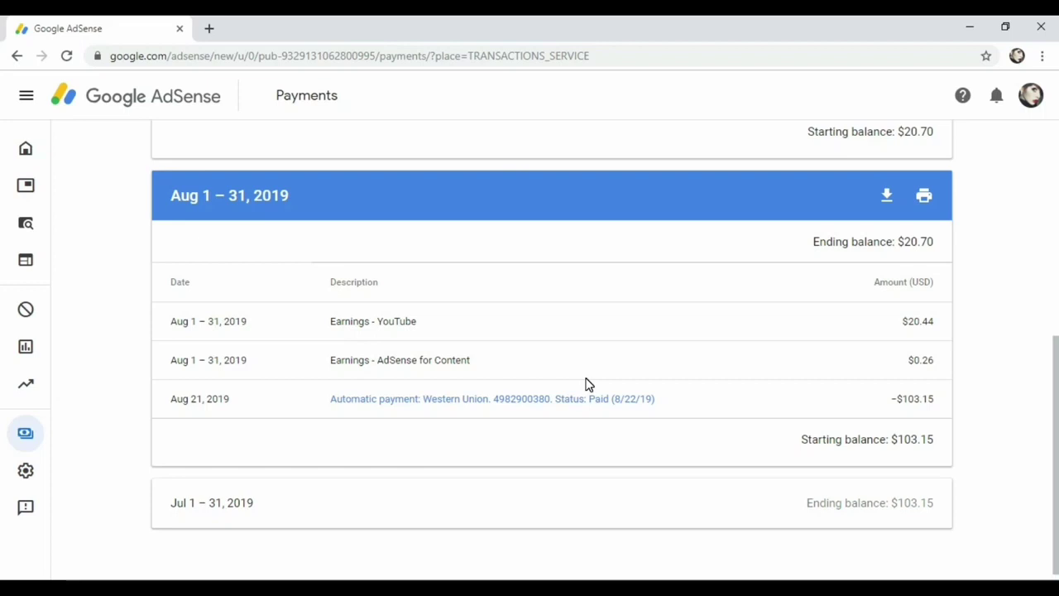
click(563, 400)
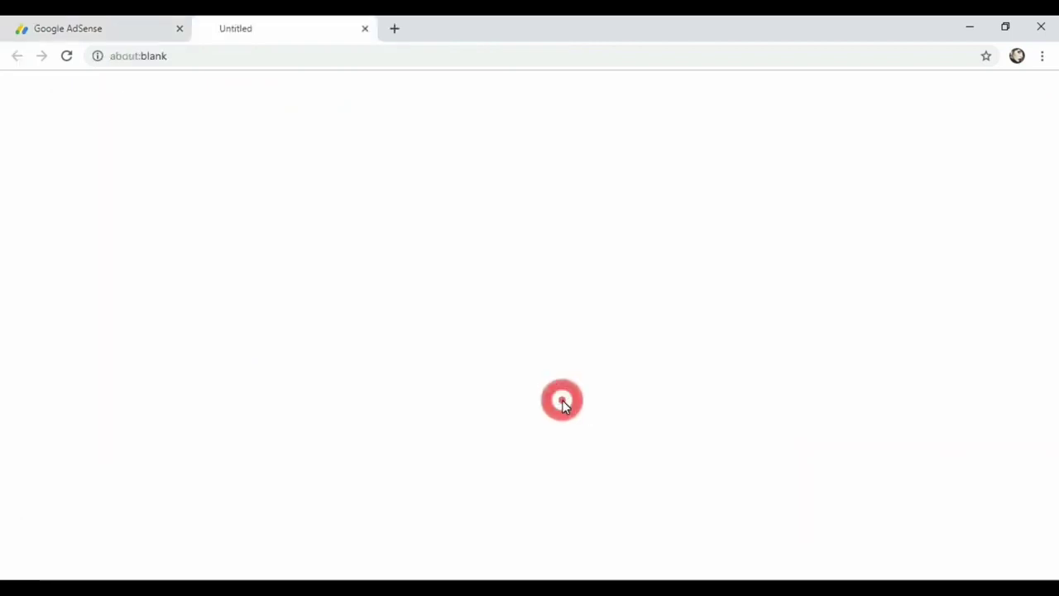
click(102, 25)
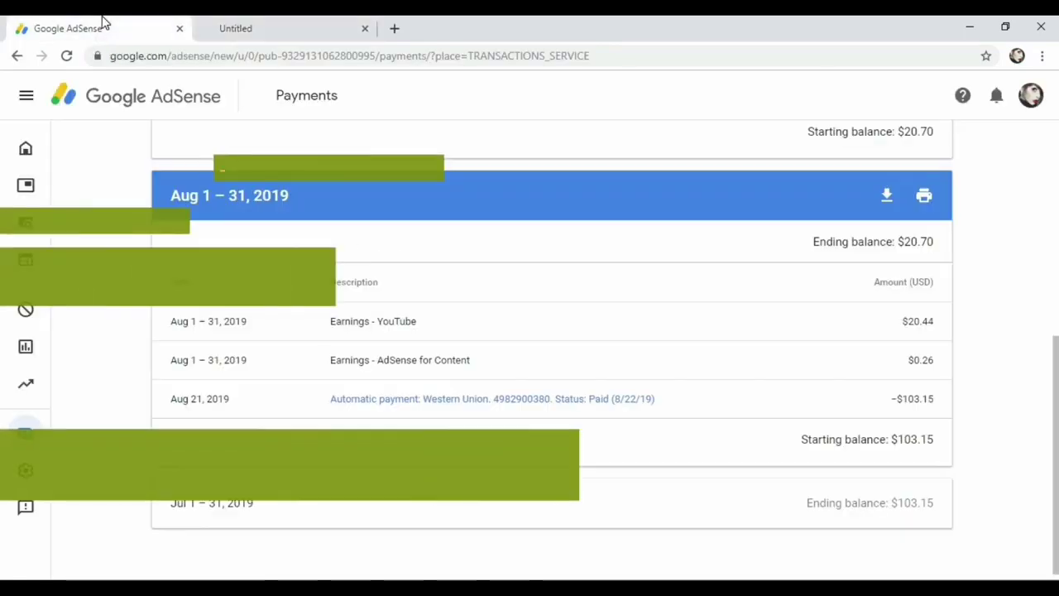
View the Payment Receipt and highlight the Western Union MTCN and recipient address line
click(306, 26)
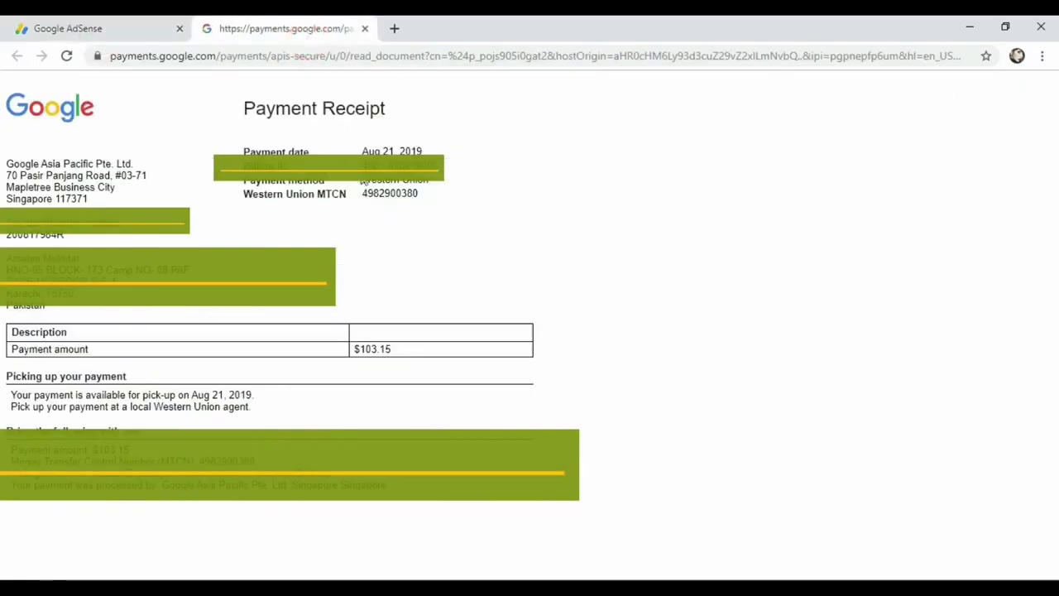
drag(364, 192, 420, 196)
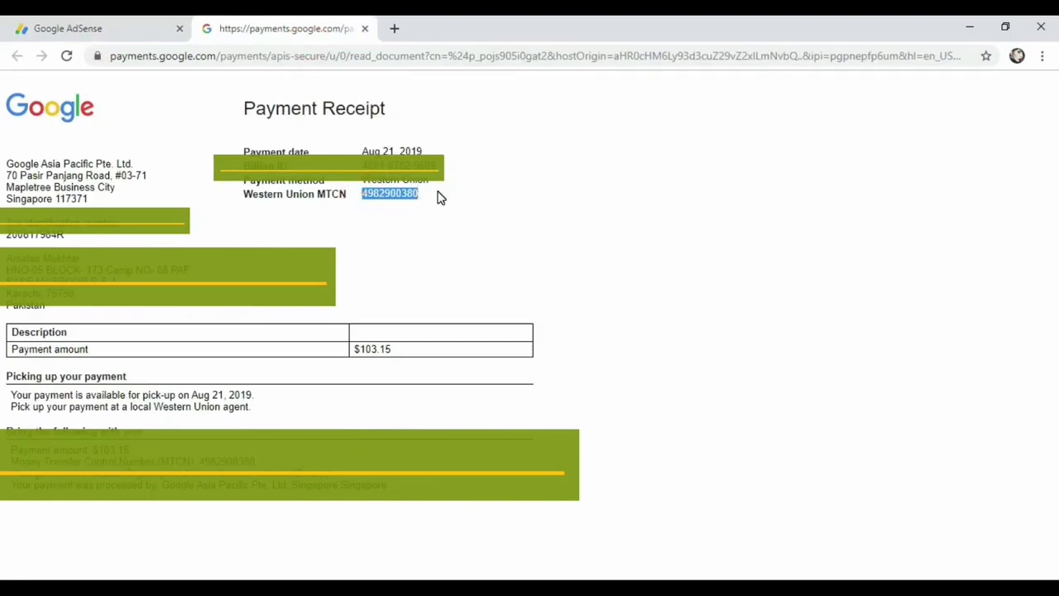
click(417, 207)
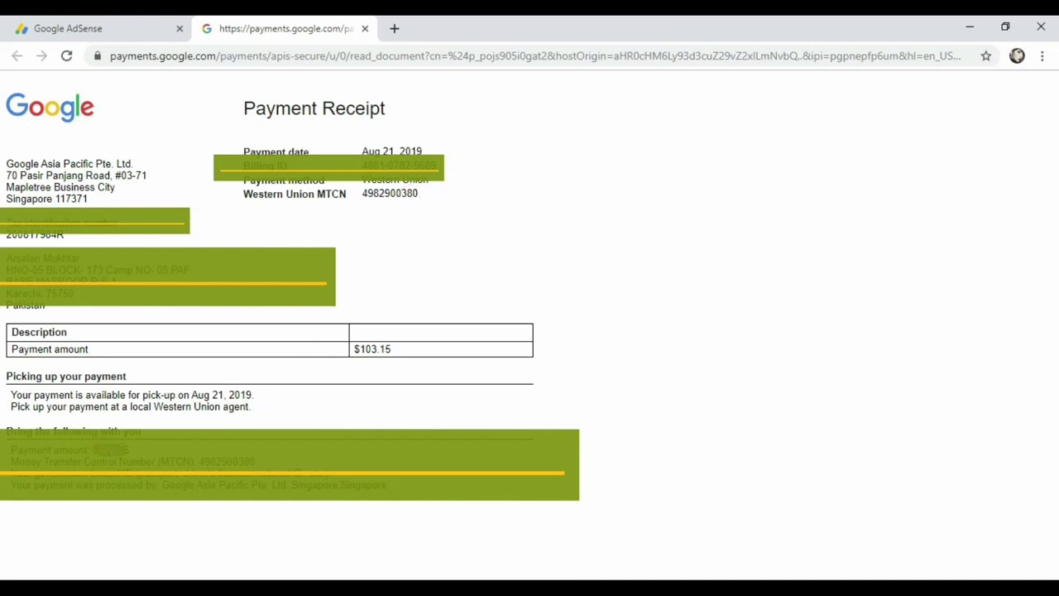
click(142, 445)
drag(7, 258, 79, 258)
Highlight the MTCN label and number, then the $103.15 Payment amount row
triple_click(241, 194)
drag(361, 194, 427, 199)
click(427, 202)
drag(243, 180, 258, 195)
triple_click(397, 348)
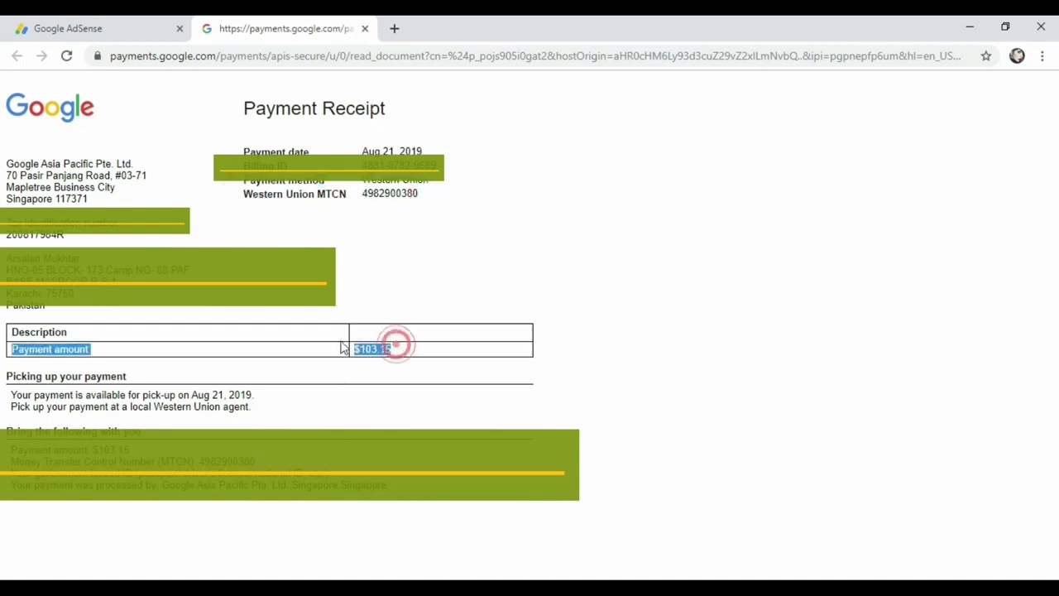
click(409, 354)
click(400, 347)
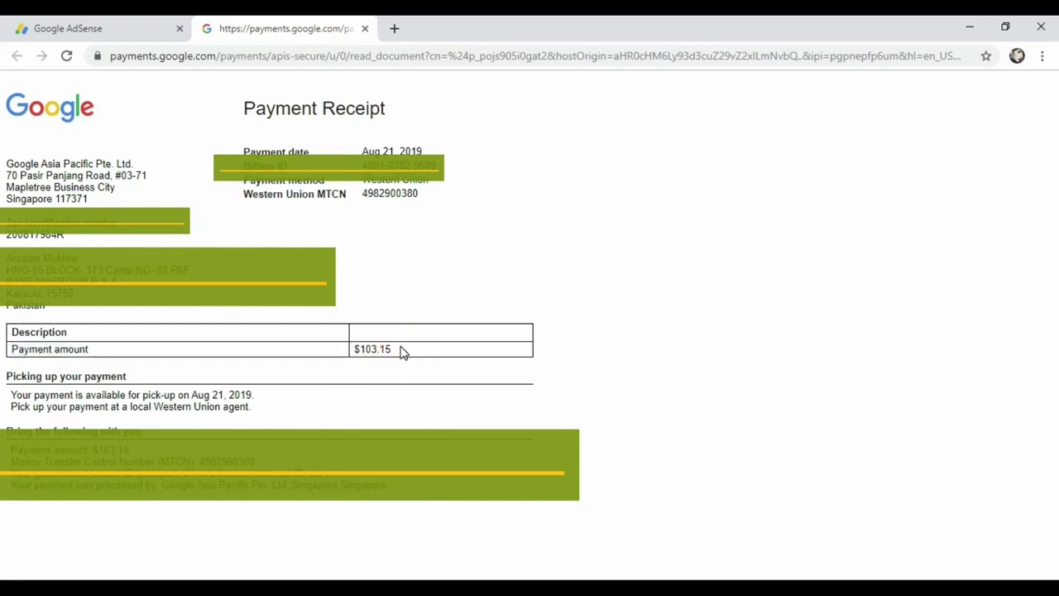